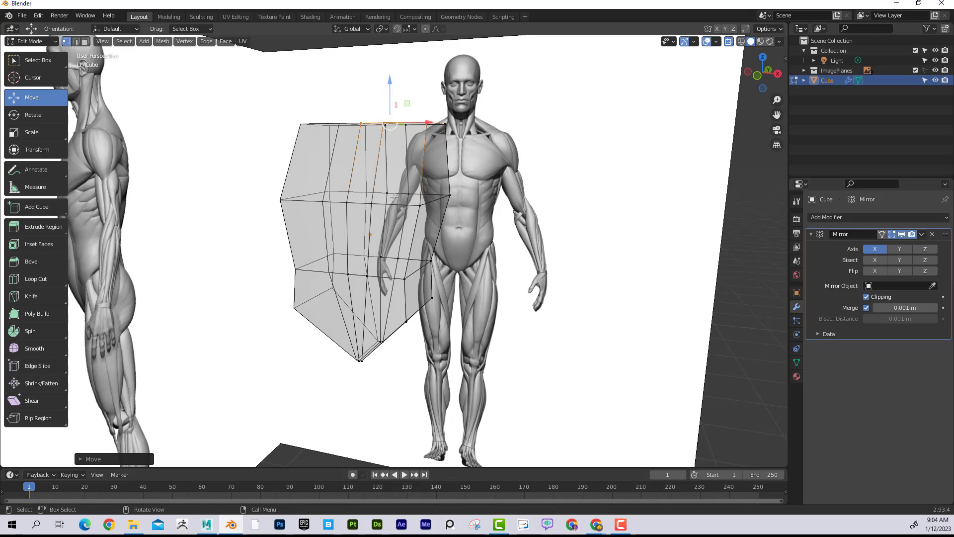
Step: Turn off X-ray display and examine the torso block from several angles against the front and side references
click(728, 41)
middle_drag(409, 182, 385, 171)
middle_drag(401, 223, 402, 212)
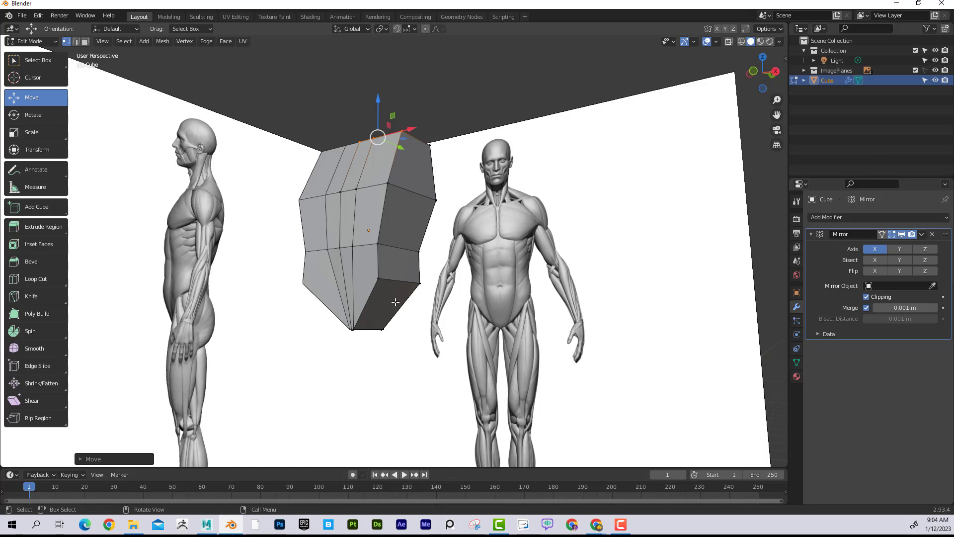
middle_drag(402, 288, 434, 225)
mouse_move(422, 273)
middle_down()
mouse_move(439, 251)
mouse_move(421, 280)
middle_up()
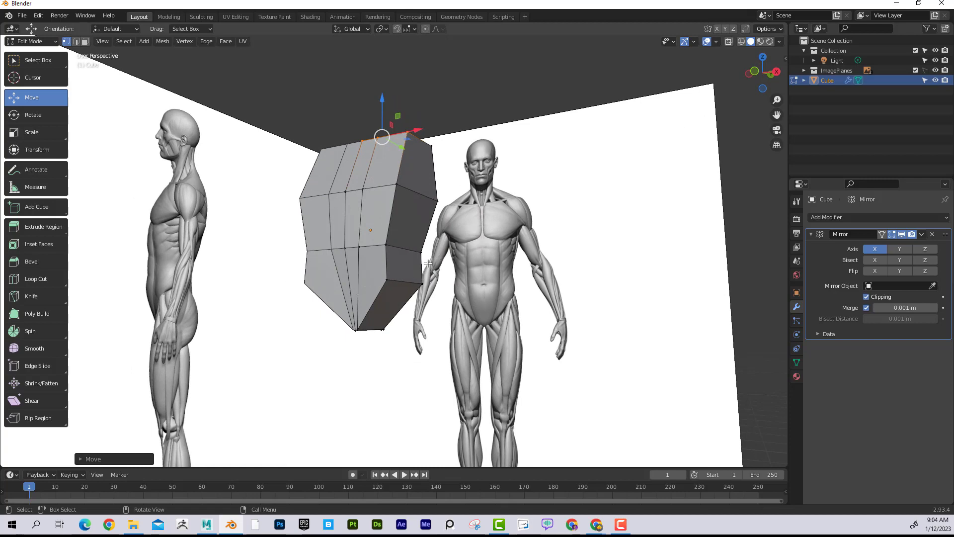
scroll(400, 289, down, 3)
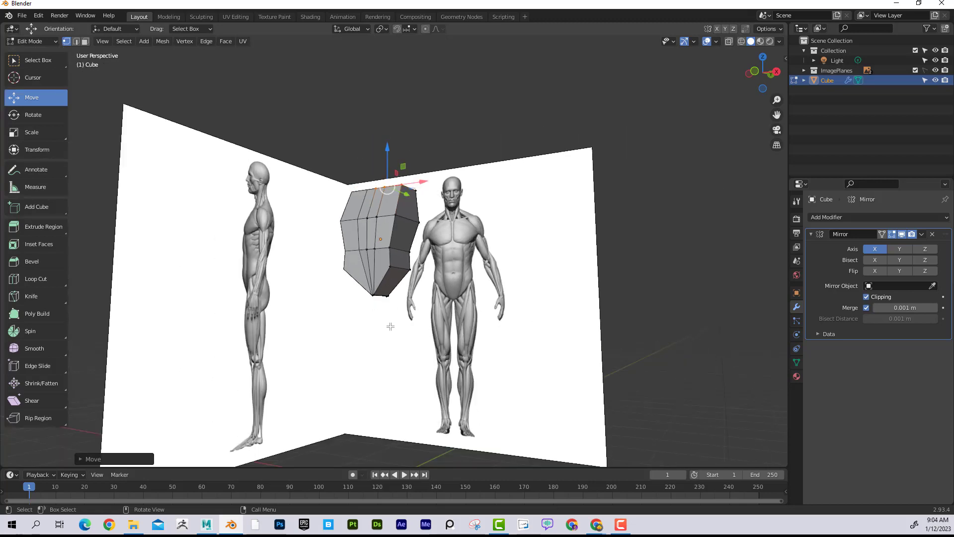
middle_drag(395, 335, 390, 315)
scroll(389, 308, up, 3)
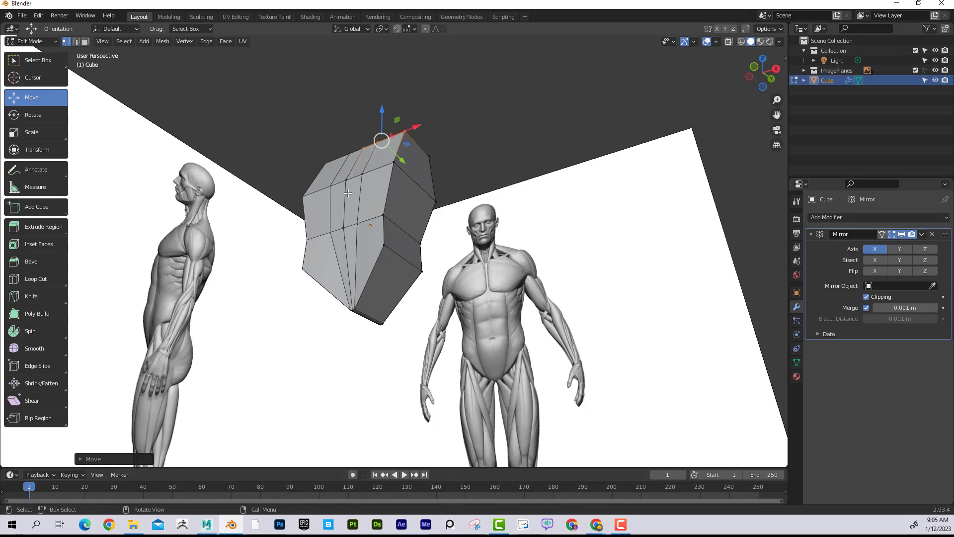
Step: Extrude the slanted hip face at the bottom of the torso outward to start the leg
click(44, 39)
click(38, 40)
click(86, 42)
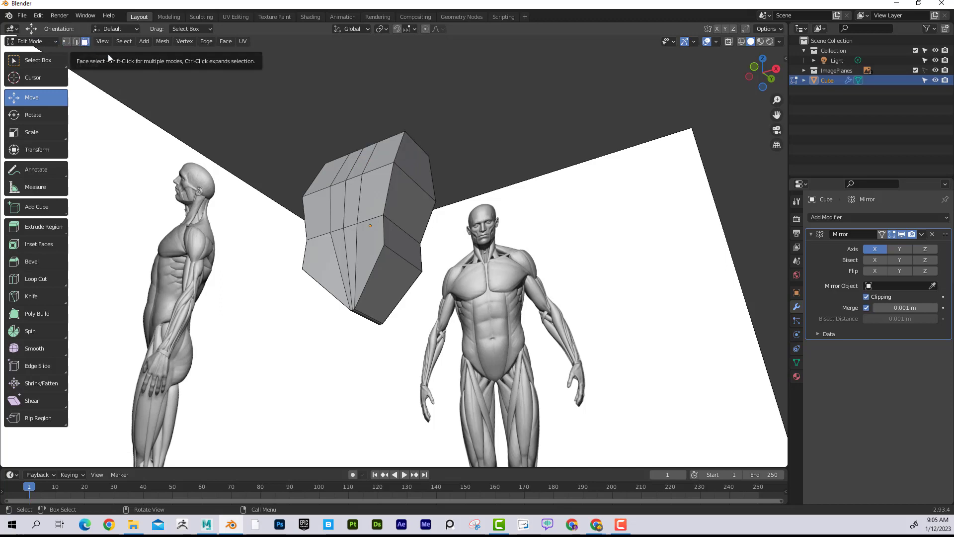
click(380, 285)
middle_drag(387, 286, 372, 252)
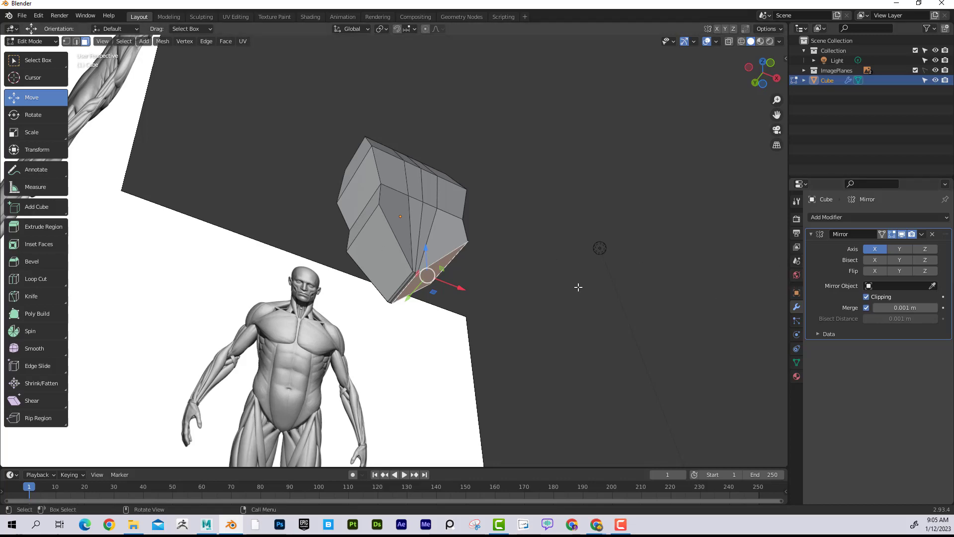
middle_drag(577, 283, 76, 228)
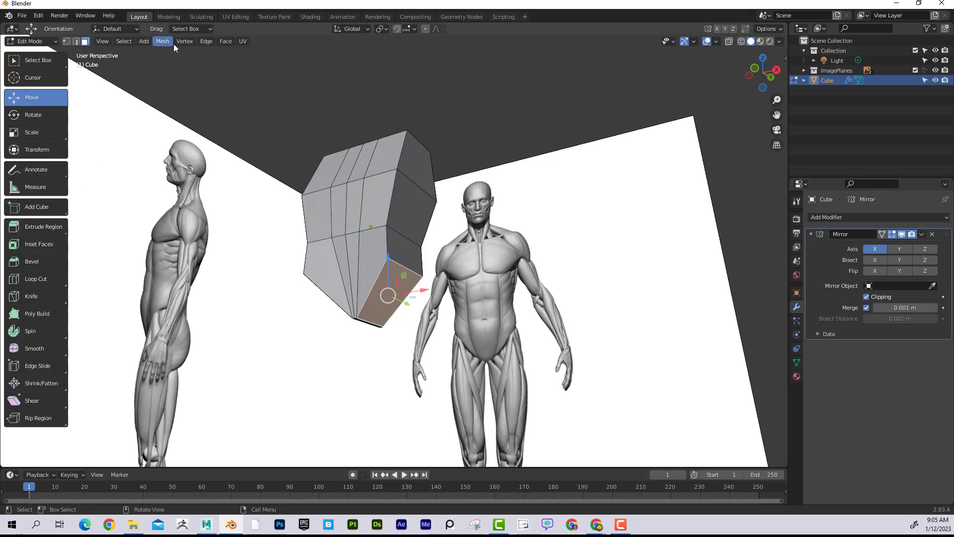
click(224, 41)
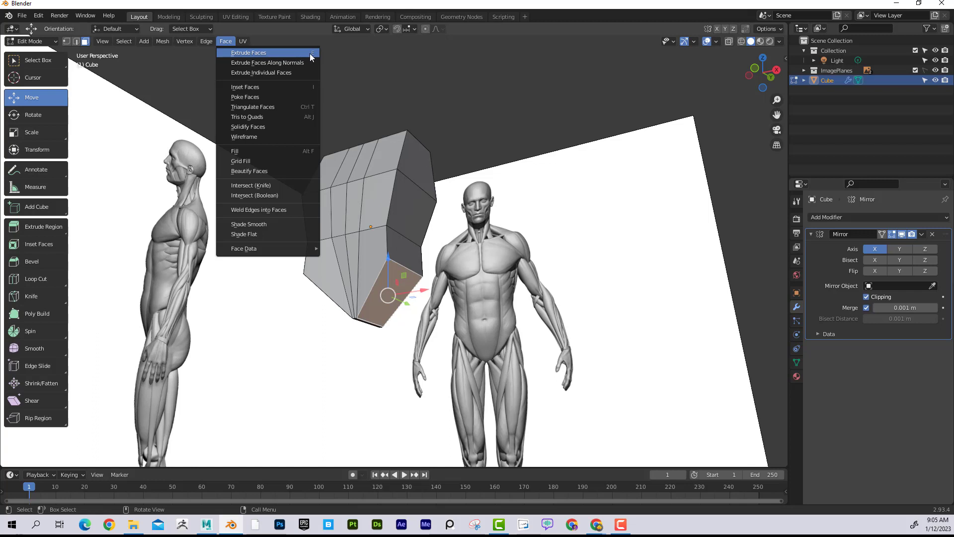
middle_drag(427, 90, 439, 96)
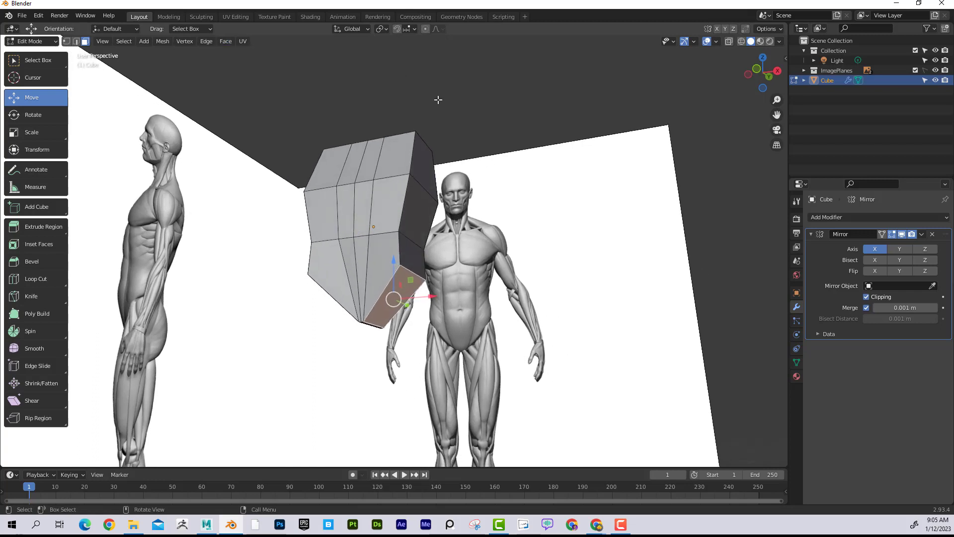
key(e)
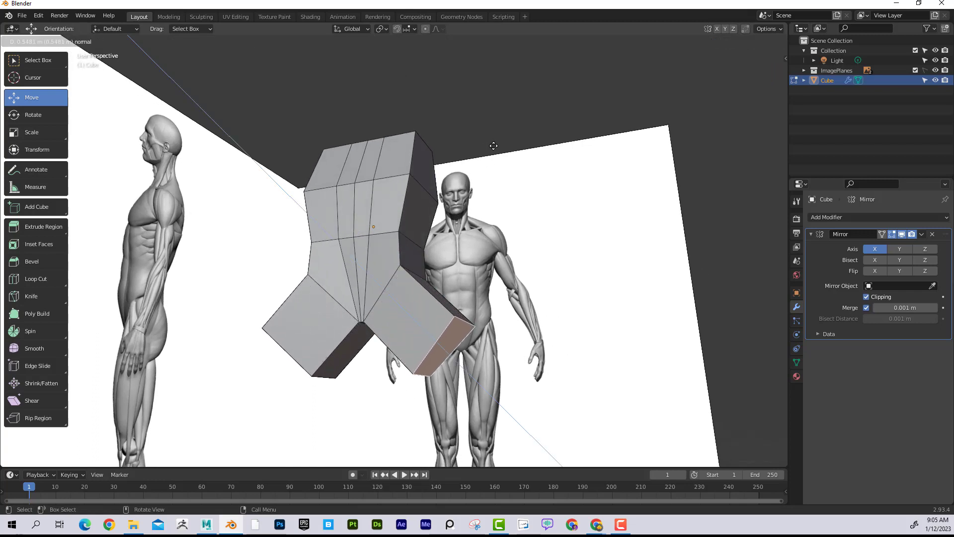
click(505, 156)
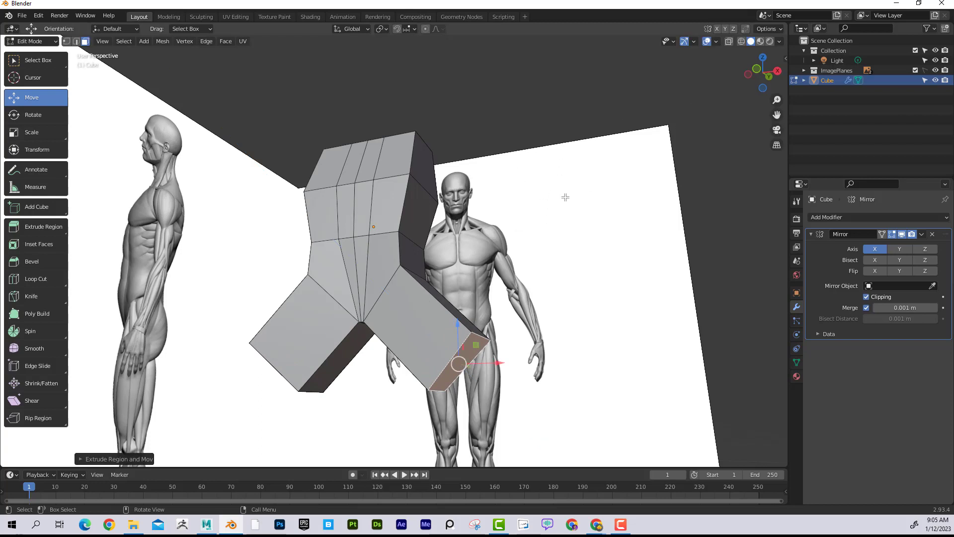
Step: Try to move the lower inner vertex of the extruded leg down to the knee in the front view
key(KP_1)
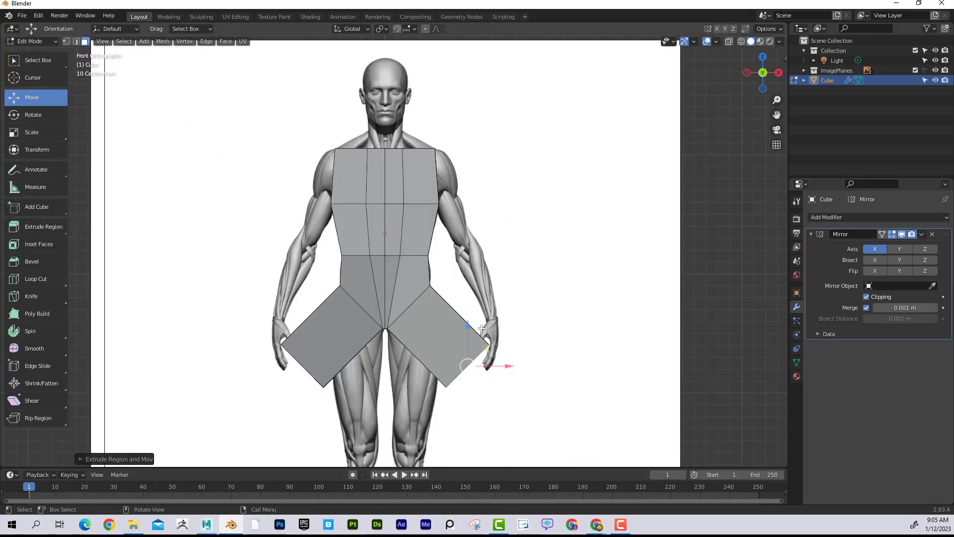
shift+middle_drag(530, 330, 517, 149)
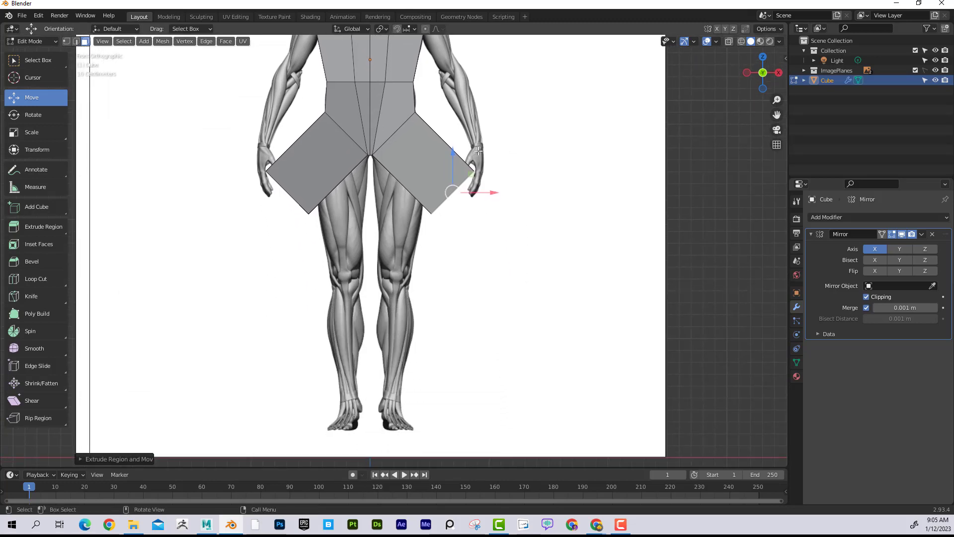
key(1)
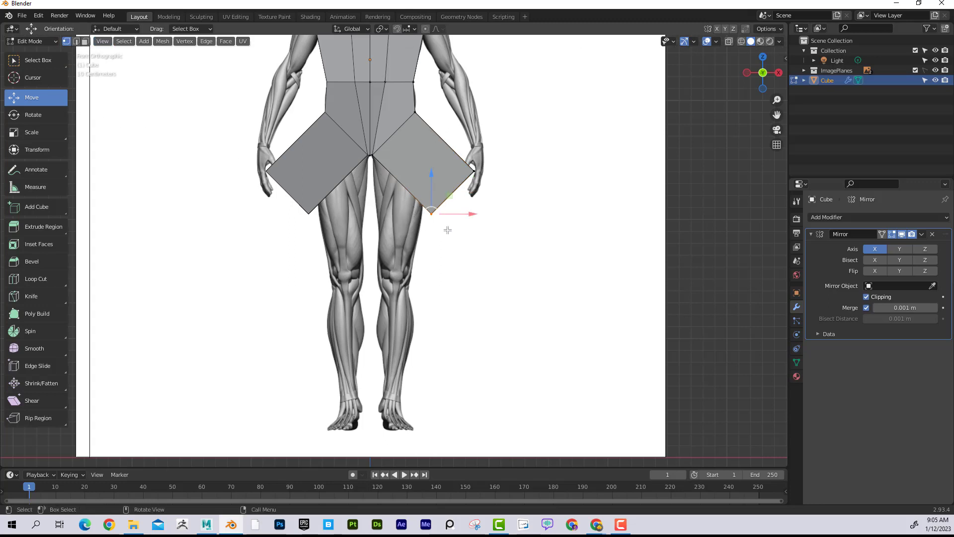
key(g)
click(390, 304)
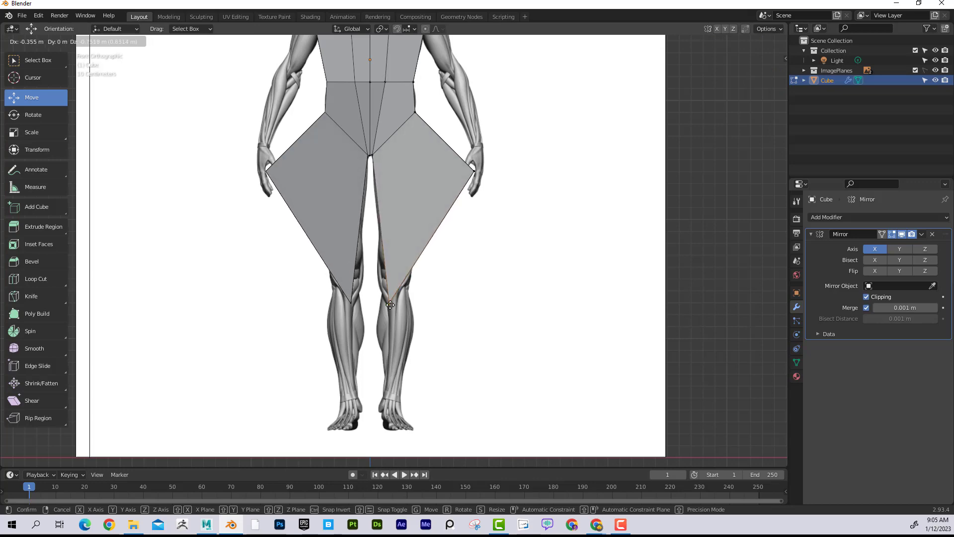
middle_drag(556, 285, 399, 233)
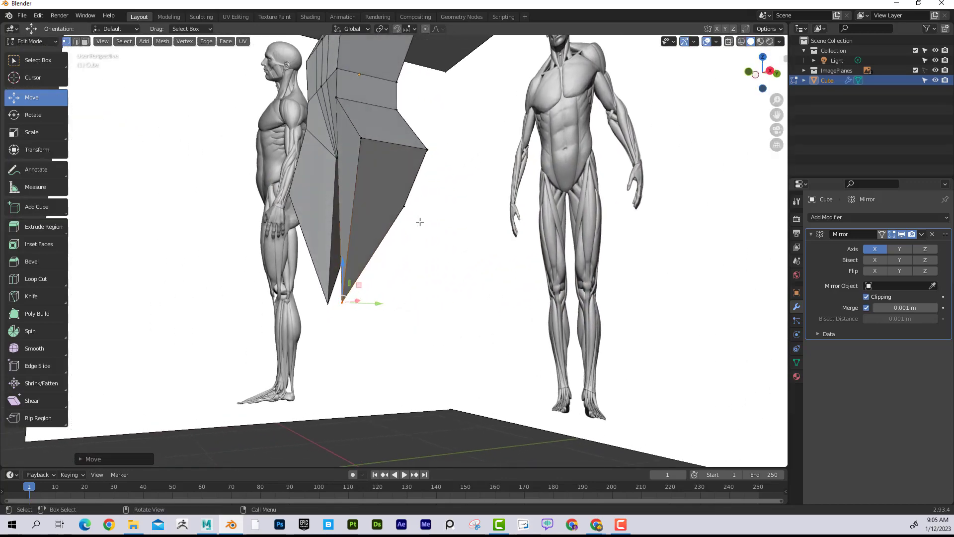
middle_drag(457, 239, 547, 215)
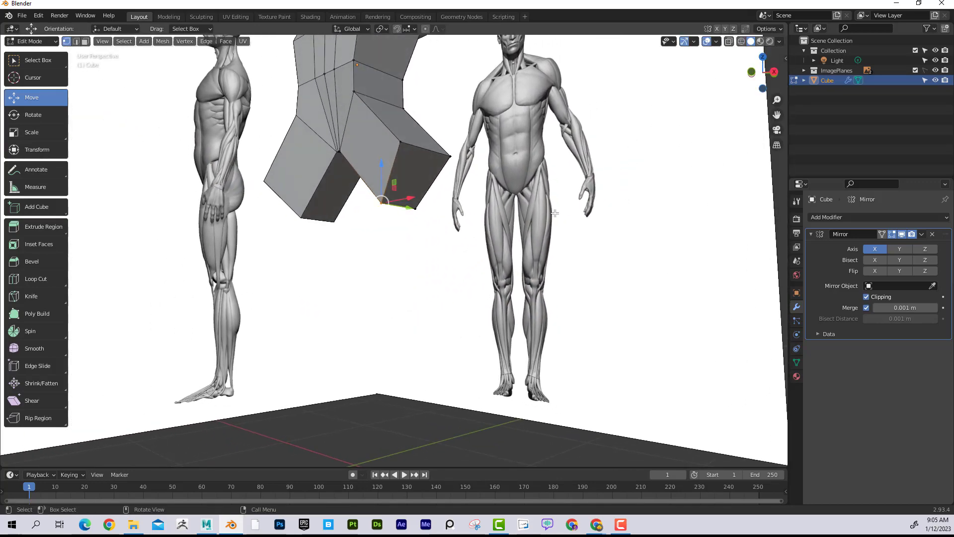
Step: With X-ray display on in the front view, move the leg's inner and outer end vertices down to the ankle
key(KP_1)
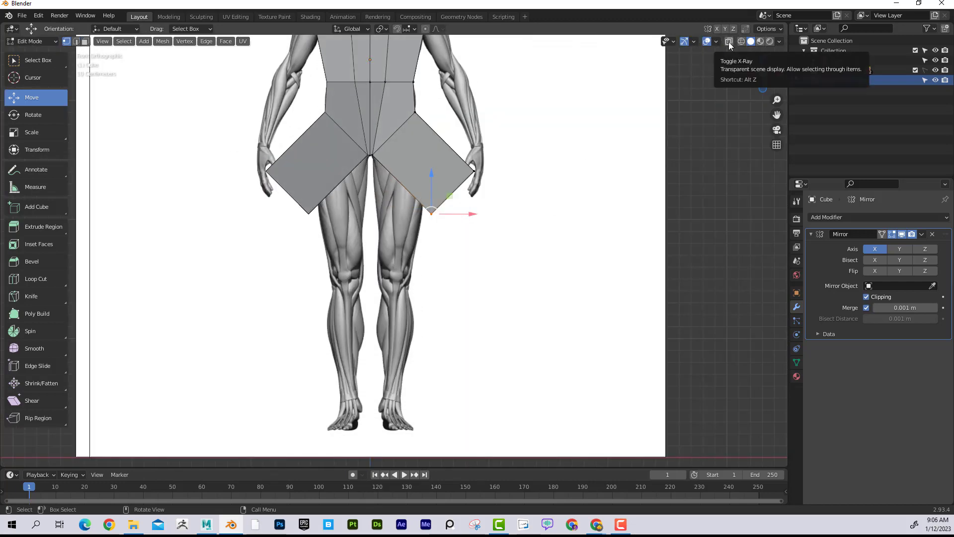
click(729, 44)
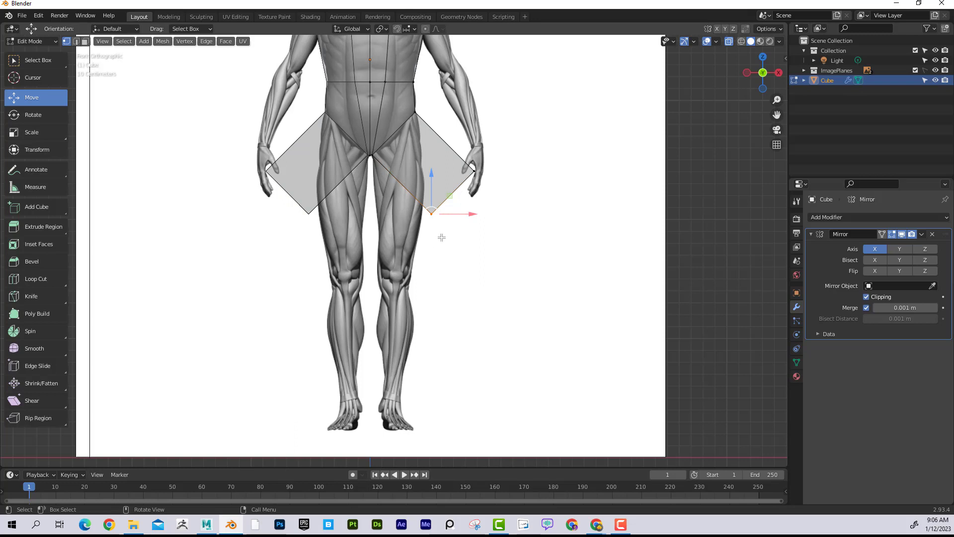
drag(440, 234, 412, 189)
drag(432, 212, 385, 395)
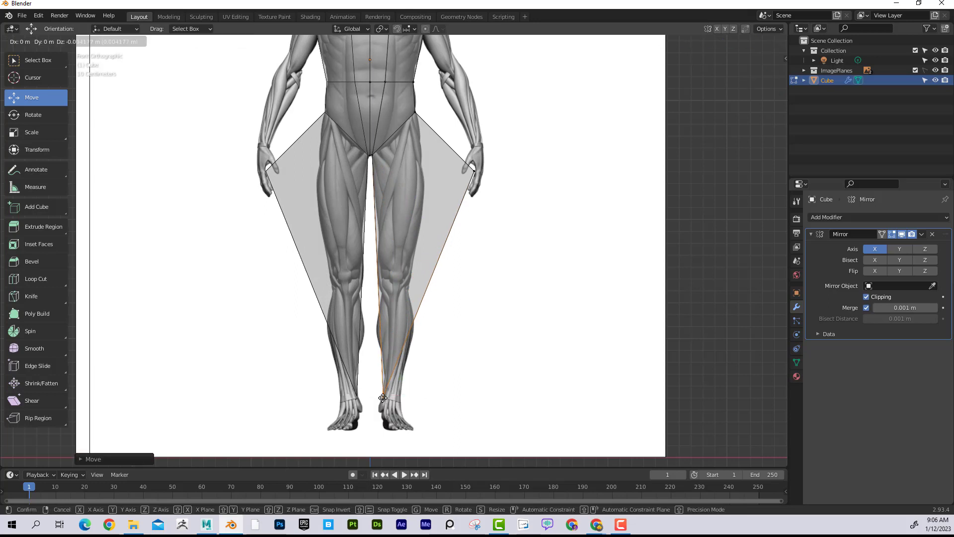
click(474, 171)
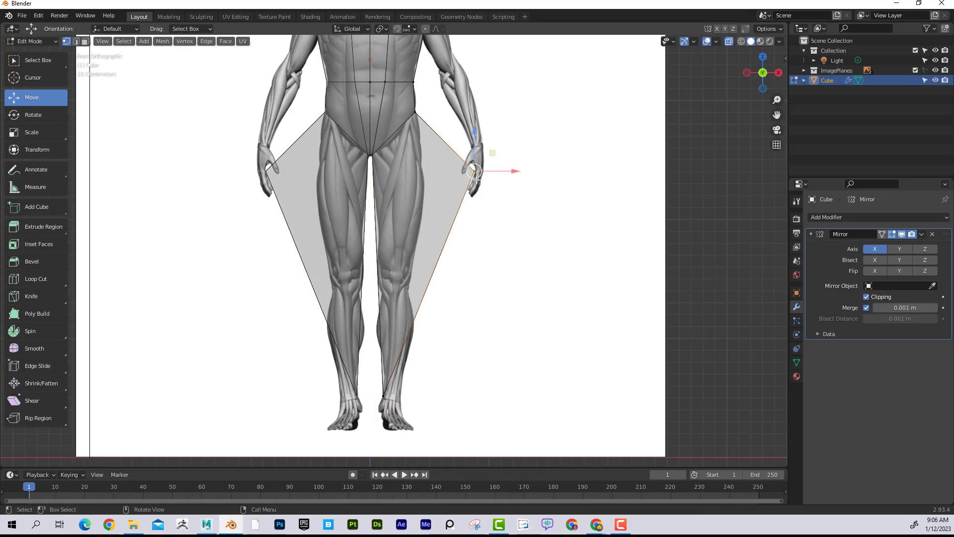
drag(472, 178, 399, 403)
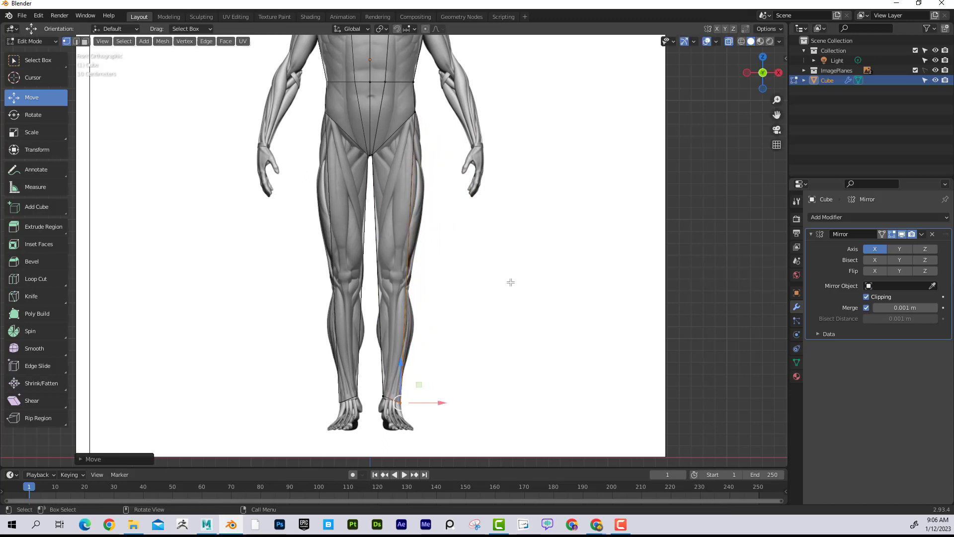
Step: In the side view, move the leg's front end vertices back to the ankle of the side reference
key(KP_3)
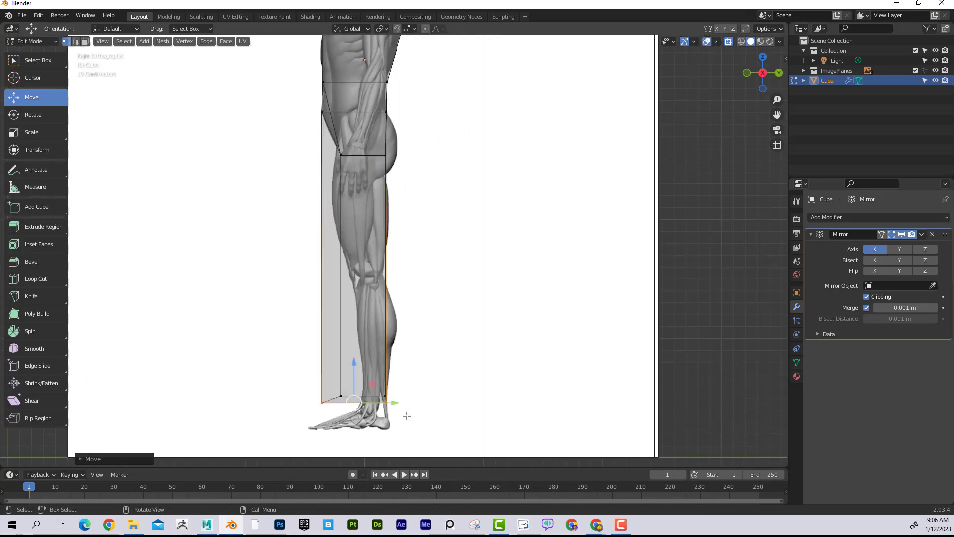
drag(406, 414, 388, 400)
drag(314, 386, 401, 401)
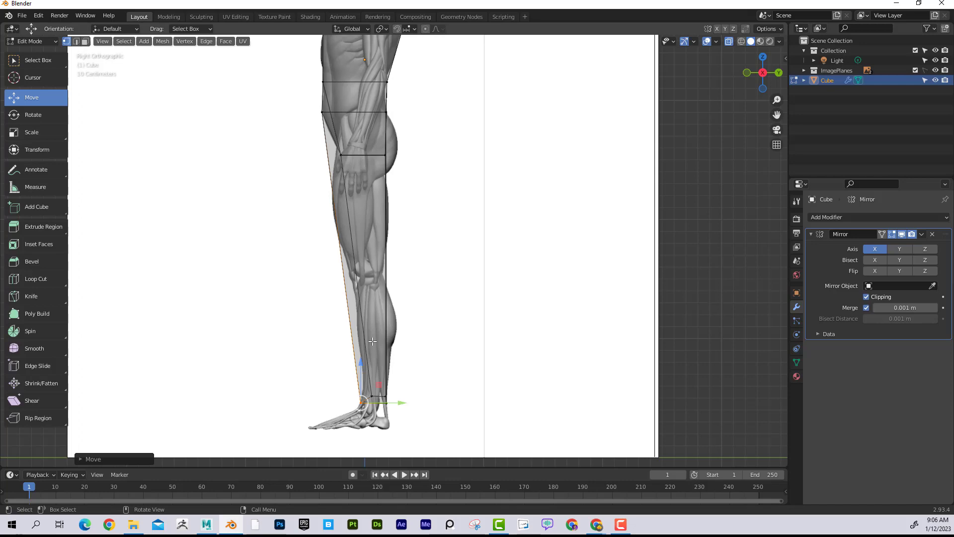
Step: In the front view, add a loop cut across the leg just below the kneecap with an edge slide of about -0.15
key(KP_1)
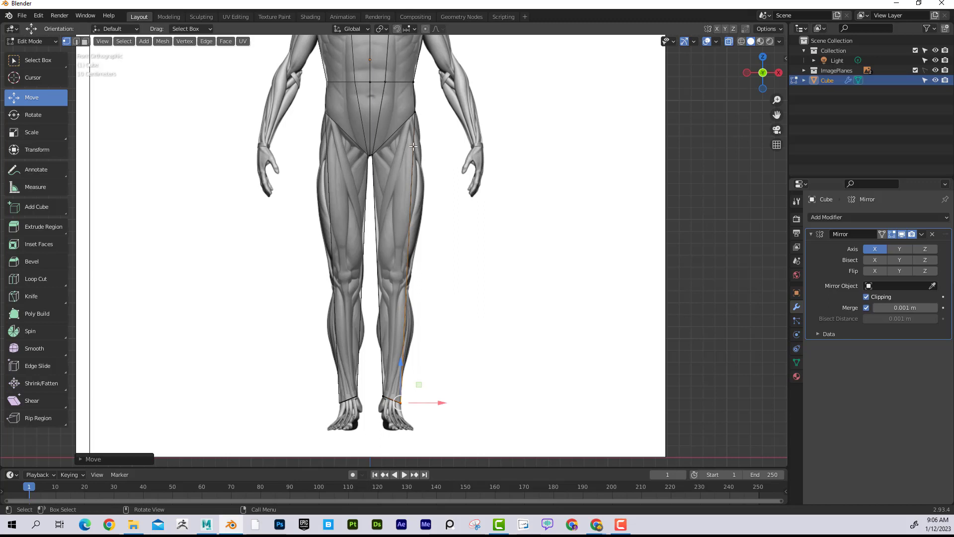
key(ctrl+r)
click(408, 277)
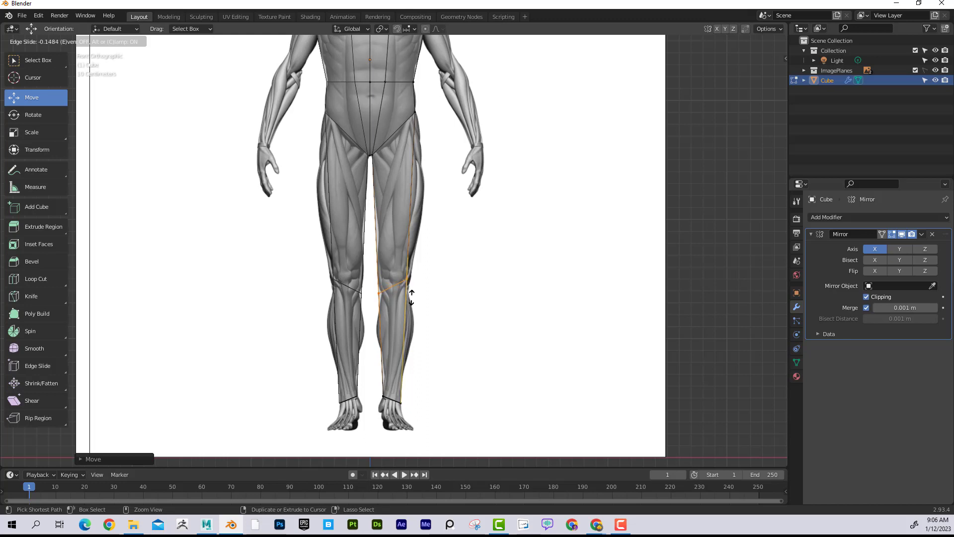
click(411, 297)
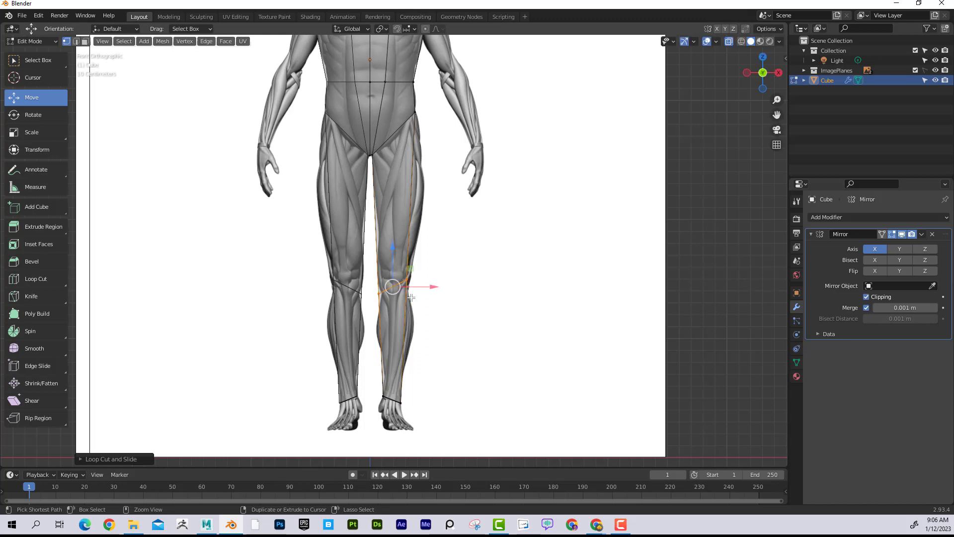
Step: Adjust the inner vertices of the knee loop to follow the inner knee outline of the reference
click(379, 293)
mouse_move(379, 293)
mouse_down()
mouse_move(380, 277)
mouse_move(397, 268)
mouse_move(410, 282)
mouse_move(382, 285)
mouse_up()
click(380, 277)
scroll(400, 302, up, 4)
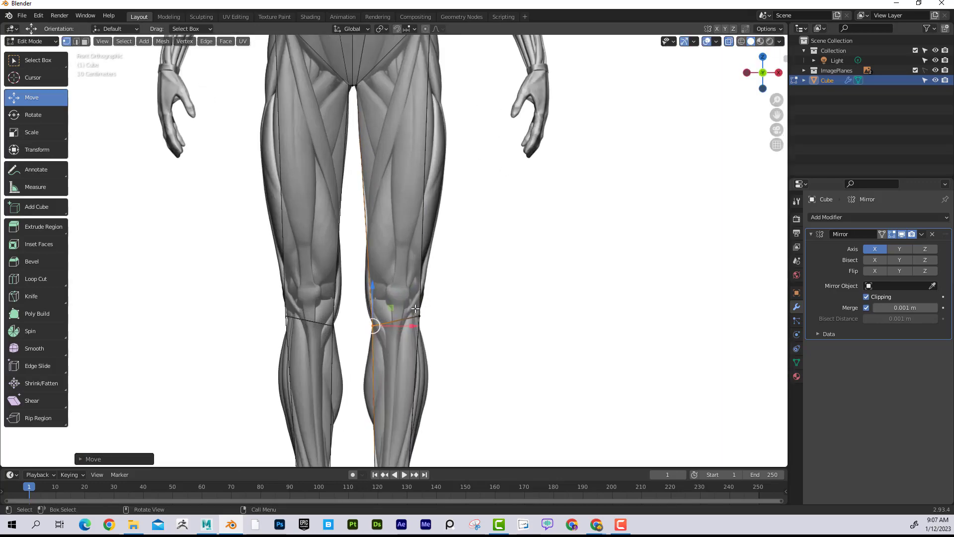
click(417, 314)
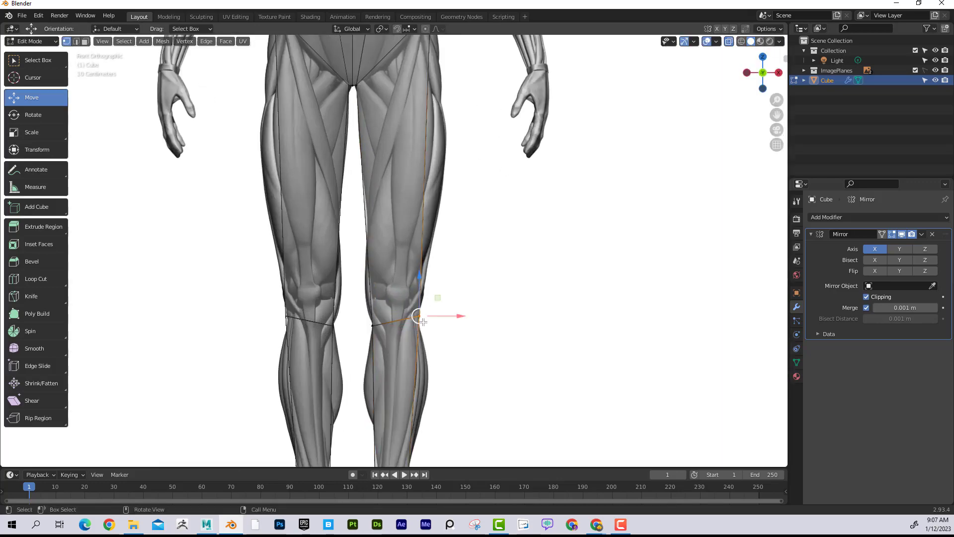
click(372, 324)
drag(372, 323, 373, 324)
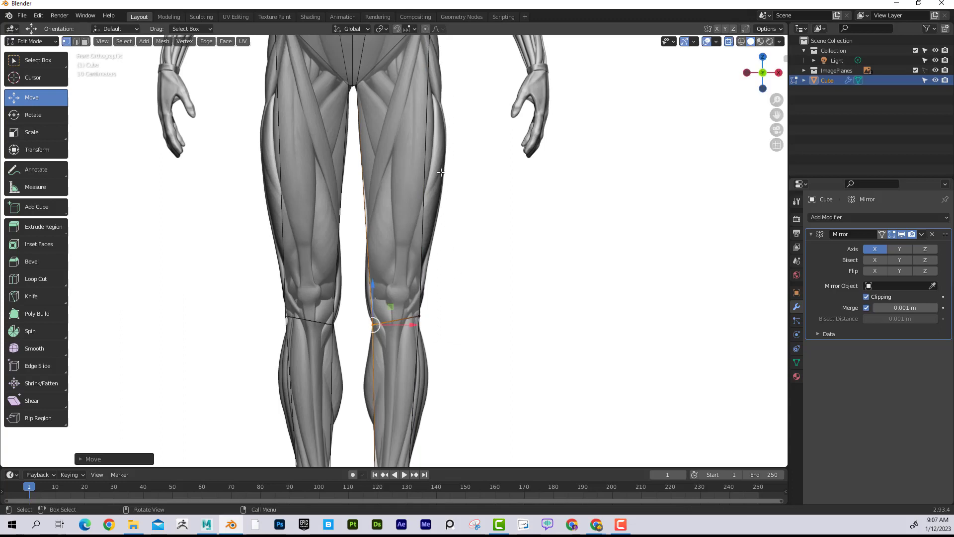
Step: Add a loop cut across the middle of the thigh without sliding it
shift+middle_drag(434, 134, 446, 128)
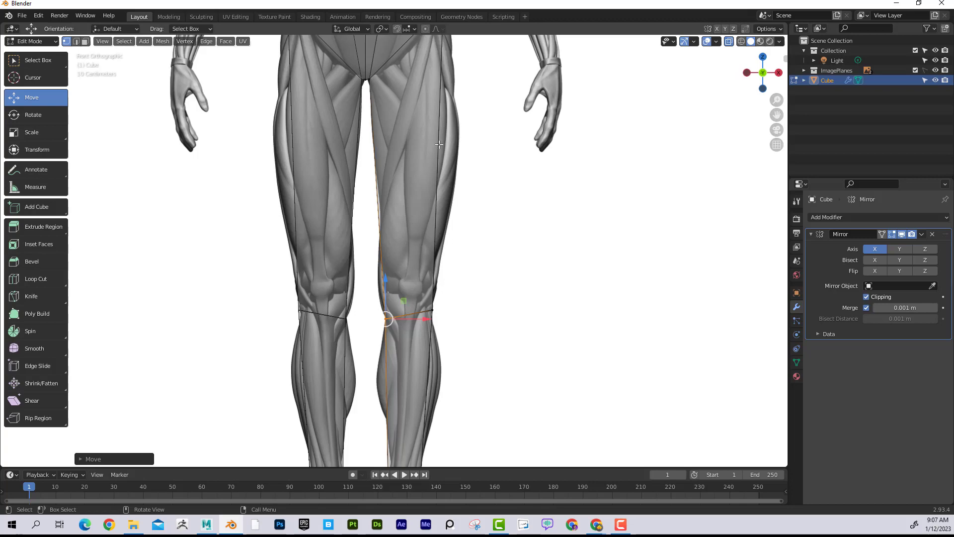
key(ctrl+r)
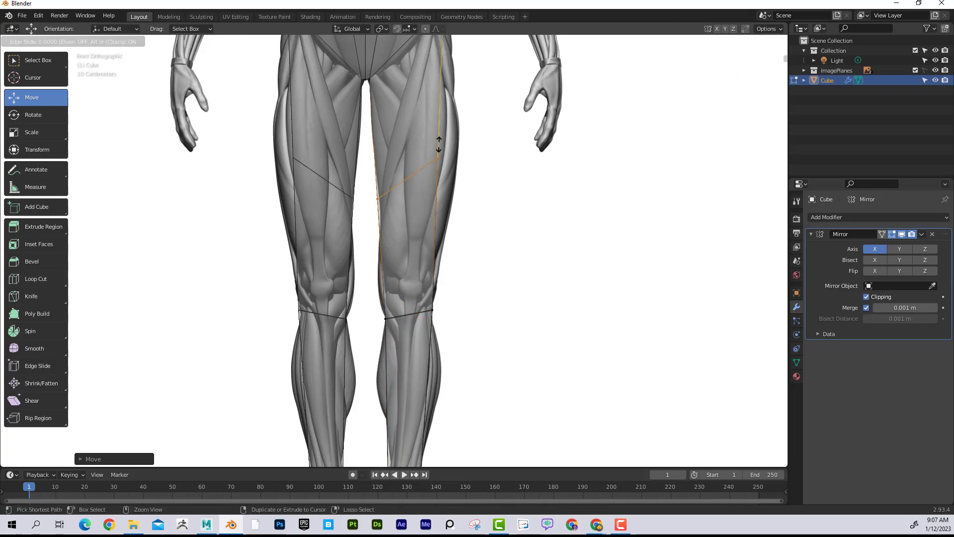
click(440, 145)
right_click(439, 144)
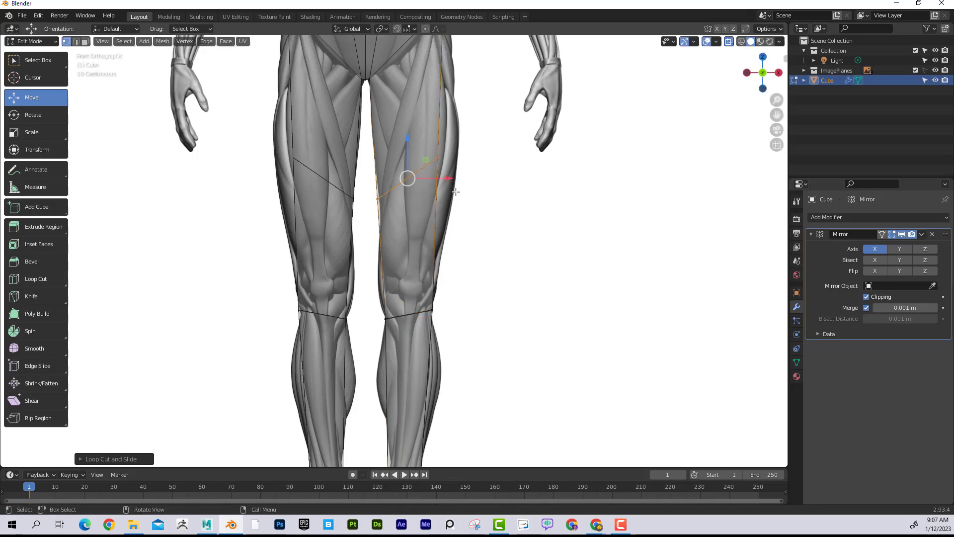
Step: Move the thigh loop's outer vertices out to the thigh outline and raise its inner vertices along the inner thigh
drag(466, 204, 443, 157)
drag(456, 157, 455, 159)
drag(377, 199, 379, 186)
Step: Add a loop cut across the lower leg and slide it up to the widest part of the calf
scroll(462, 129, down, 1)
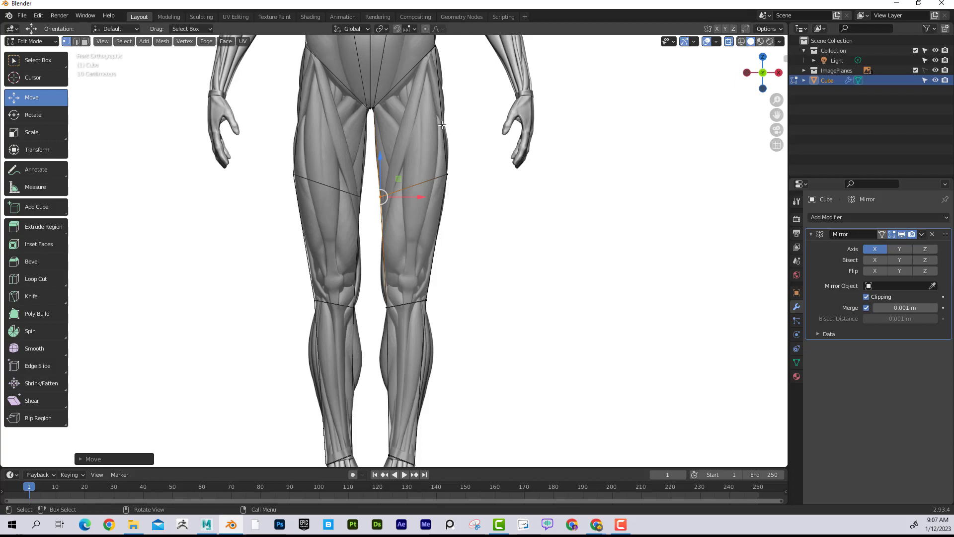
key(ctrl+r)
click(420, 351)
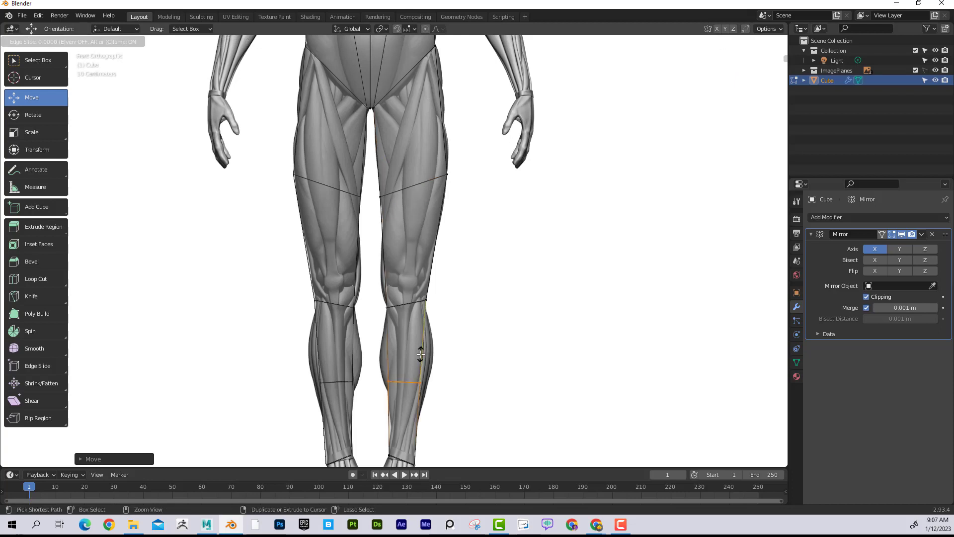
click(424, 331)
Step: Move the calf loop's inner and outer vertices outward to the calf outline of the front reference
key(g)
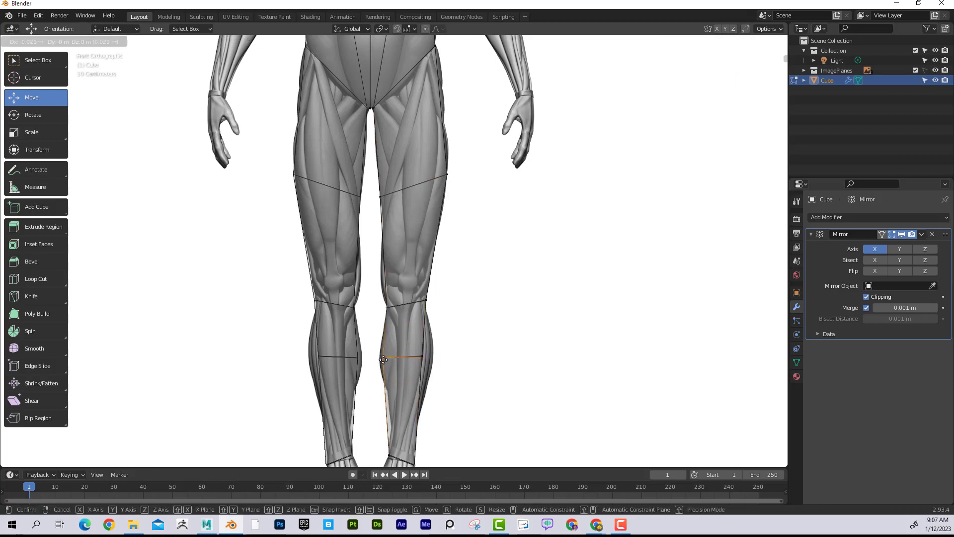
click(381, 359)
click(423, 357)
key(g)
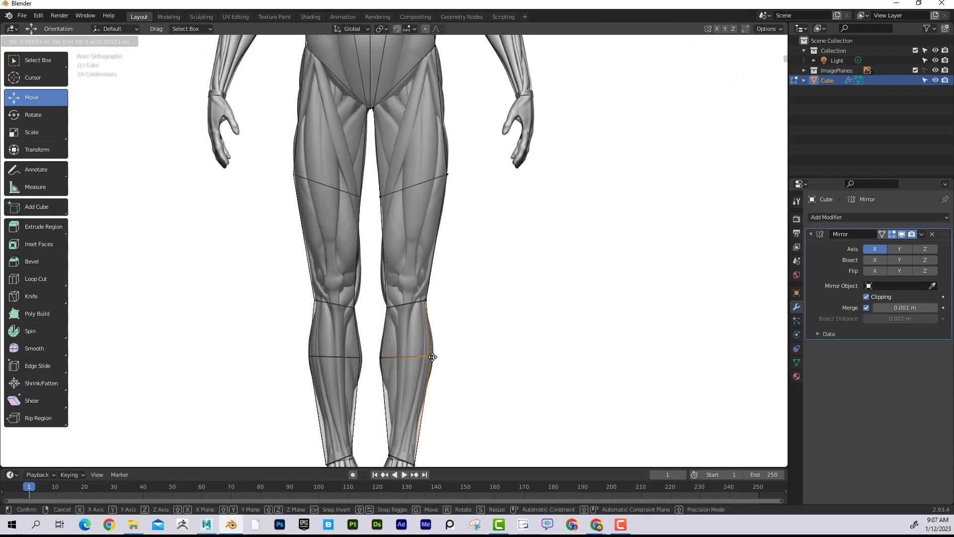
click(431, 356)
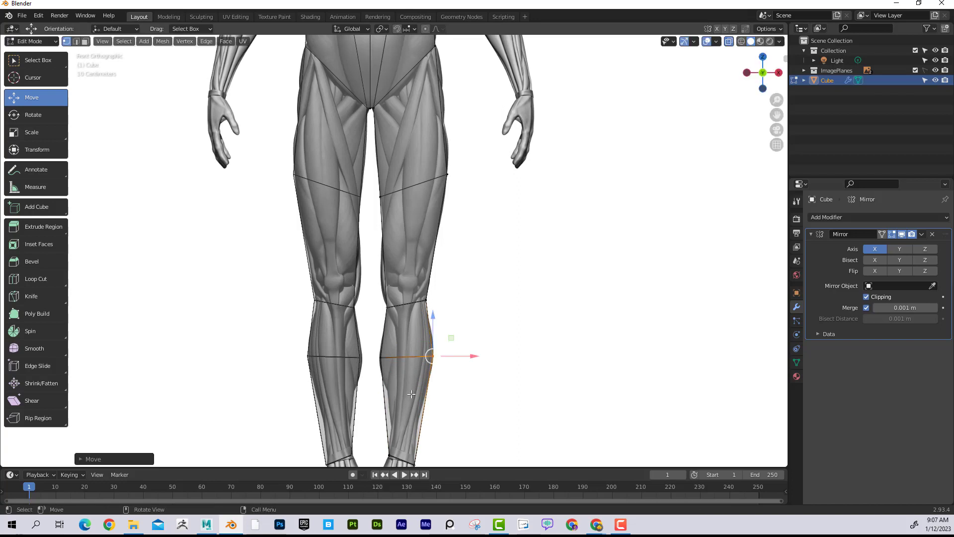
Step: Add a loop cut across the lower shin and pull its inner and outer vertices in to the leg outline
key(ctrl+r)
click(395, 398)
click(377, 399)
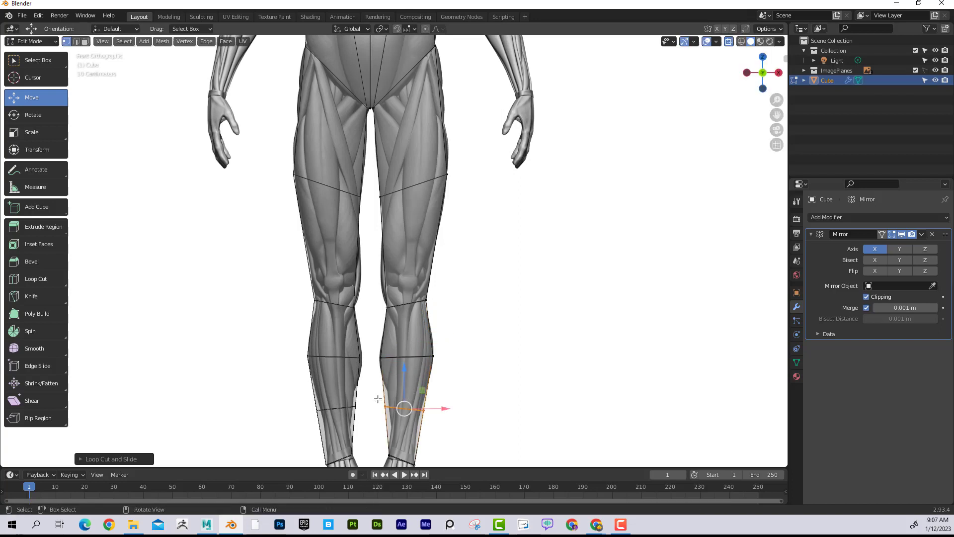
click(386, 406)
key(g)
click(415, 410)
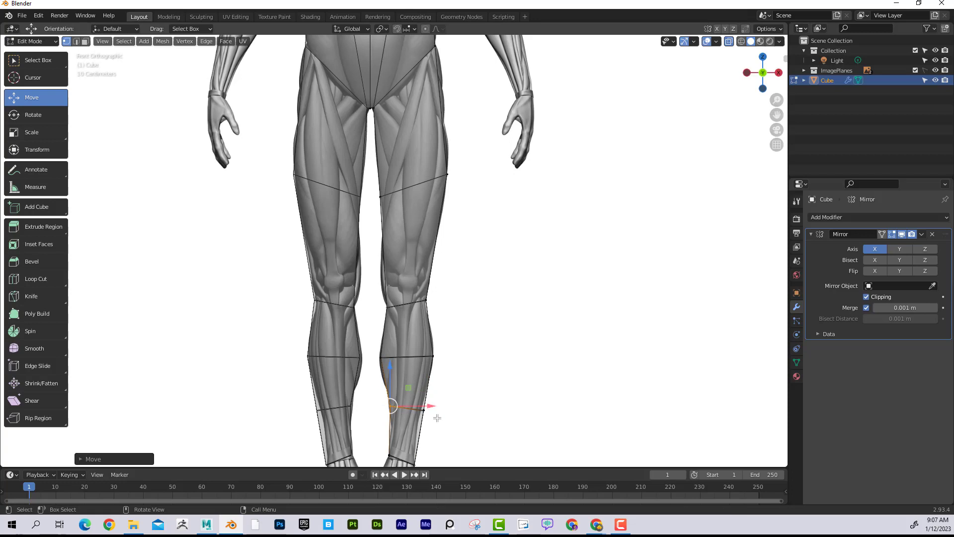
mouse_move(437, 418)
mouse_down()
mouse_move(418, 400)
mouse_move(452, 412)
mouse_up()
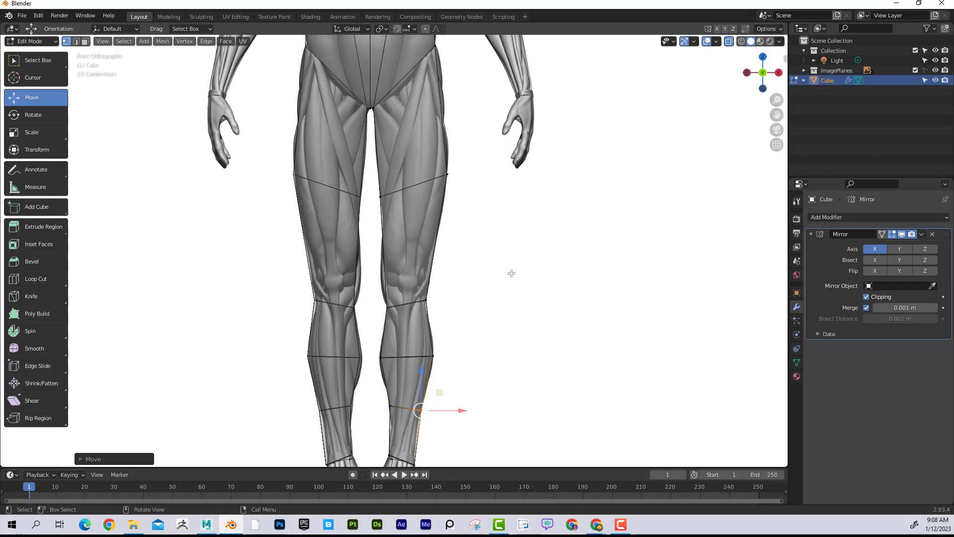
Step: In the right side view, move the calf loop's back vertices along Y to the rear outline of the calf
key(KP_3)
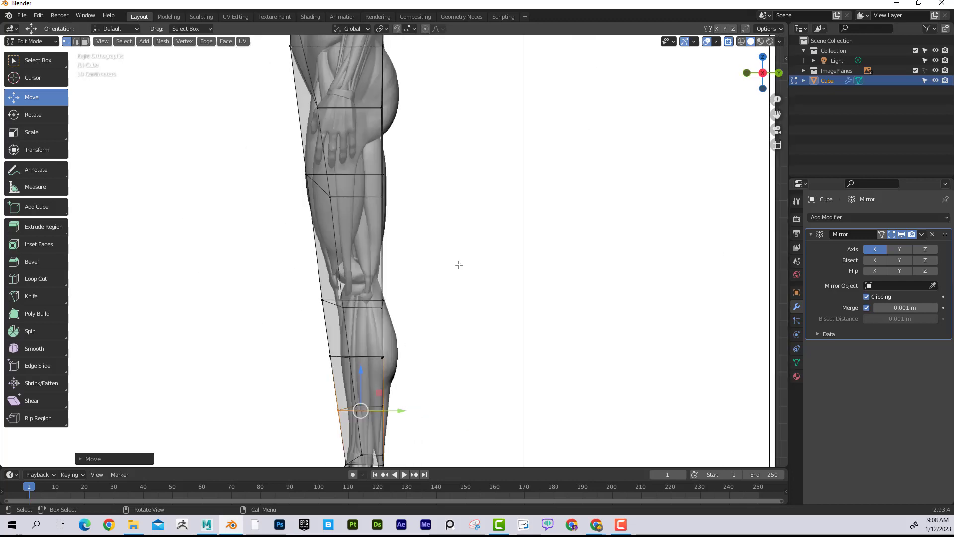
shift+middle_drag(453, 277, 453, 202)
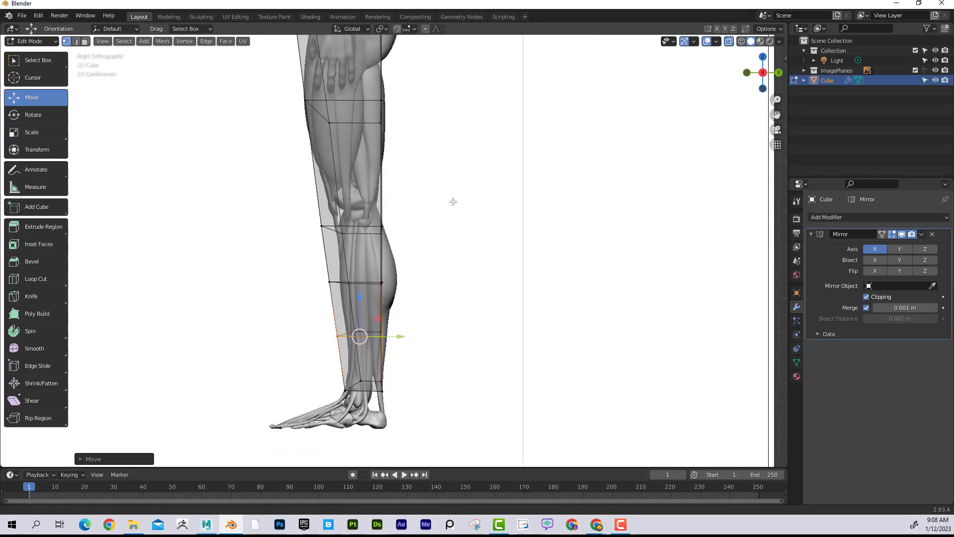
drag(372, 274, 381, 280)
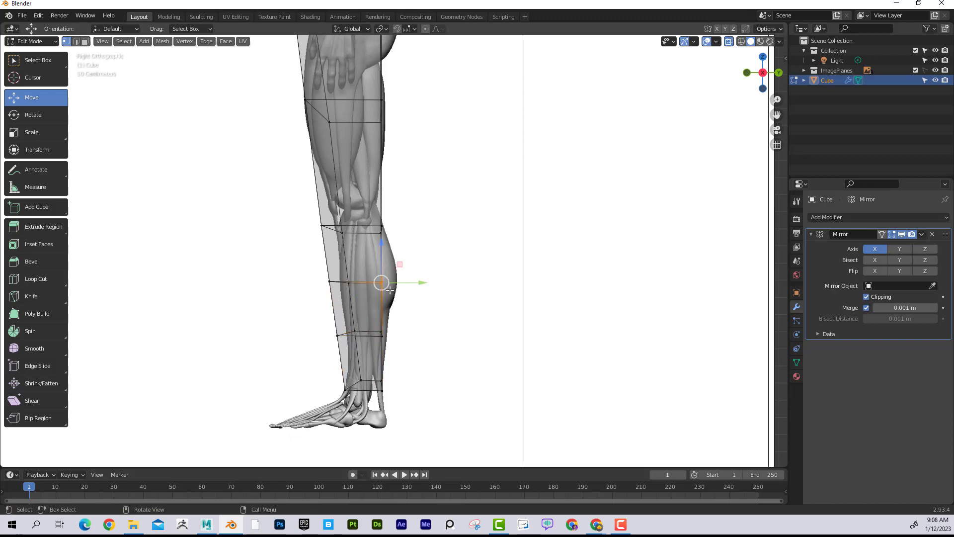
key(g)
key(y)
click(425, 282)
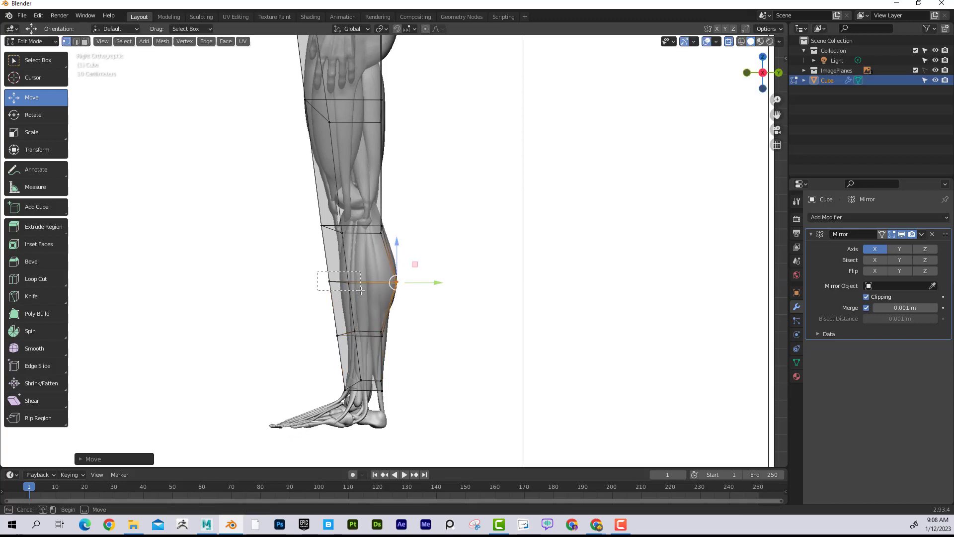
Step: Move the front vertices of the calf, knee and lower-shin loops back along Y to the front outline of the leg
click(330, 281)
key(g)
key(y)
click(390, 282)
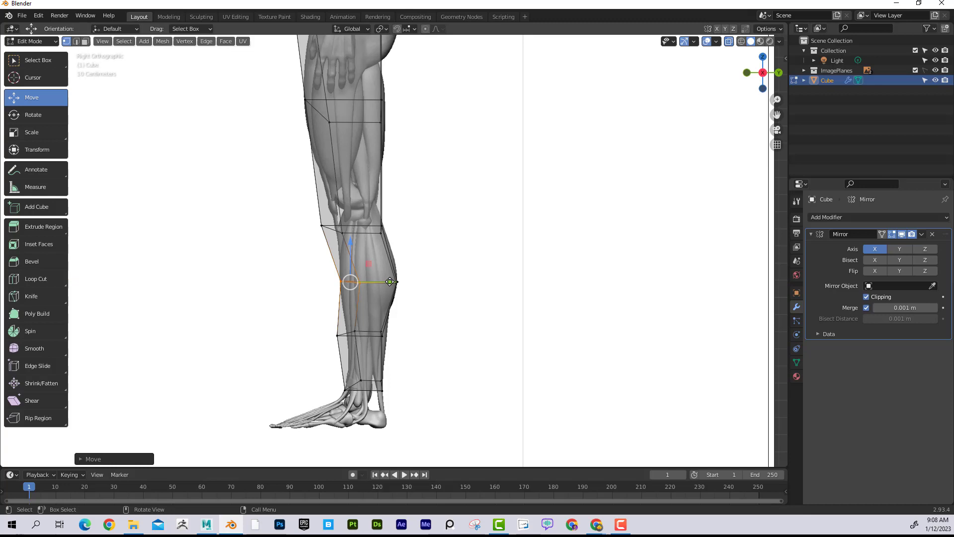
click(322, 226)
key(g)
key(y)
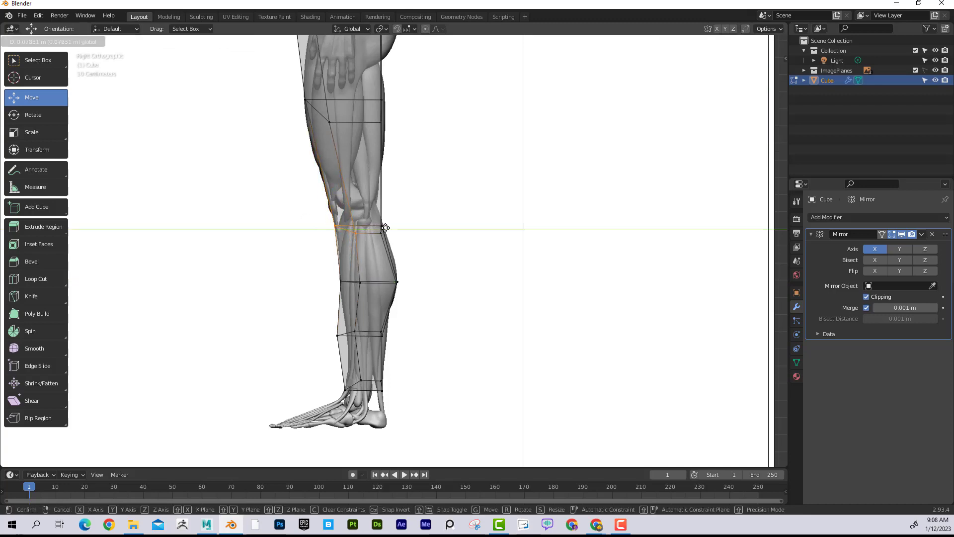
click(384, 228)
click(338, 335)
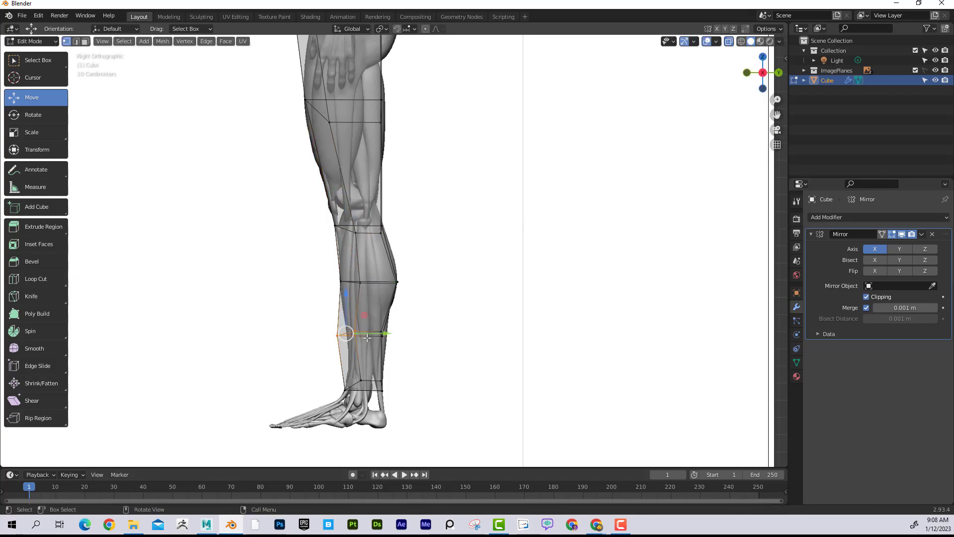
key(g)
key(y)
drag(386, 331, 387, 332)
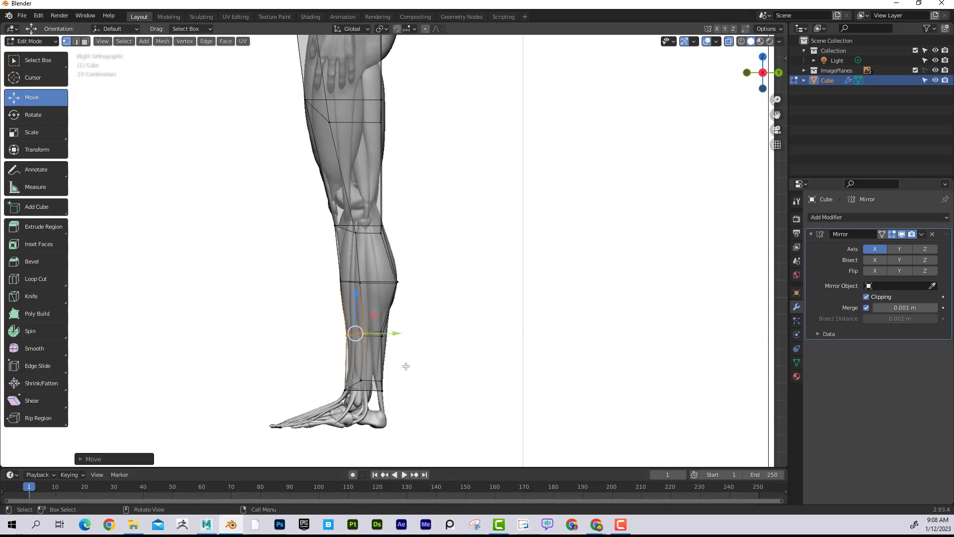
Step: Select the leg's bottom face at the ankle and extrude it down toward the sole of the foot in the front view
scroll(407, 232, down, 2)
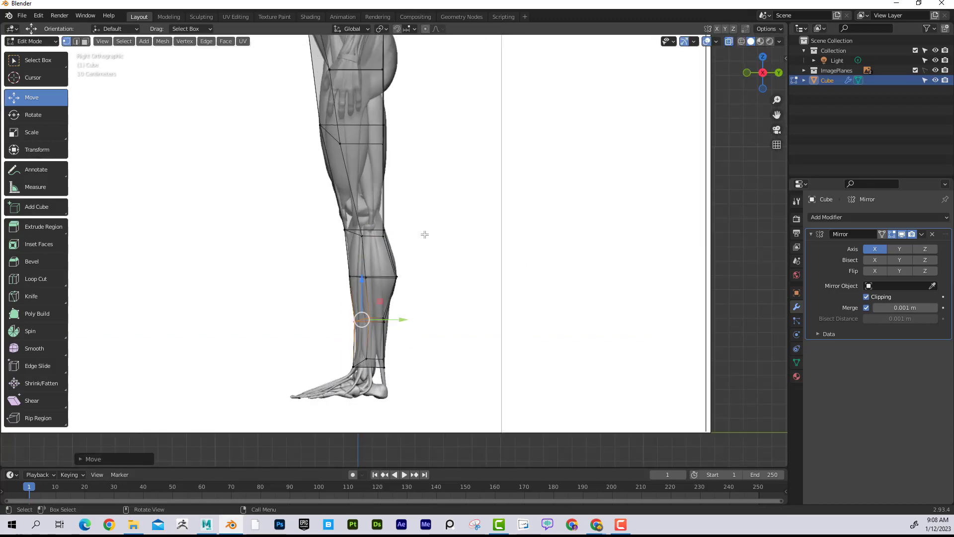
key(KP_1)
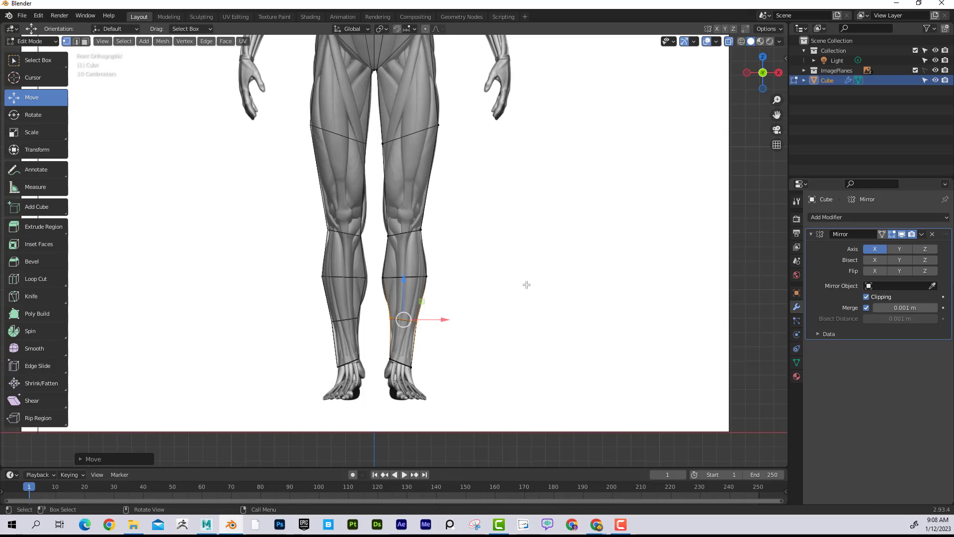
middle_drag(566, 299, 535, 237)
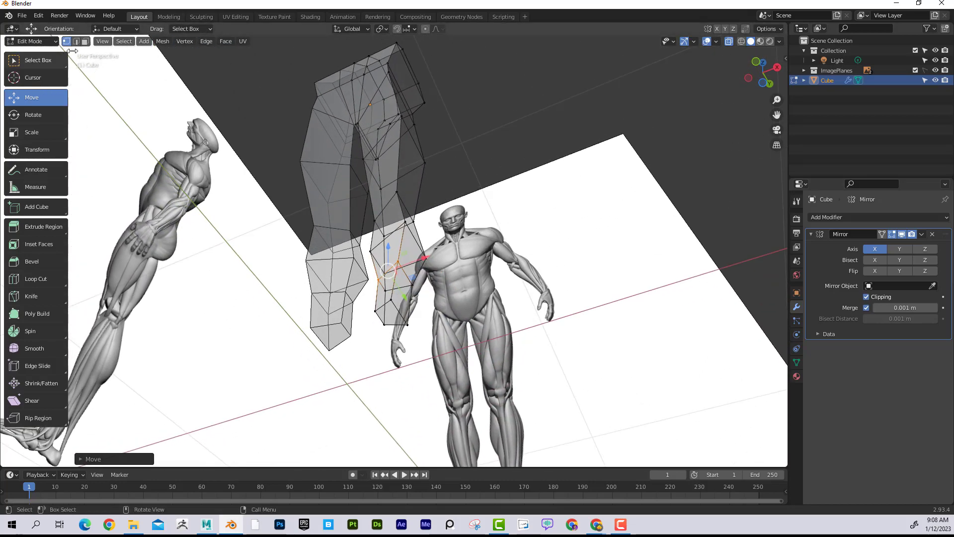
scroll(159, 205, up, 1)
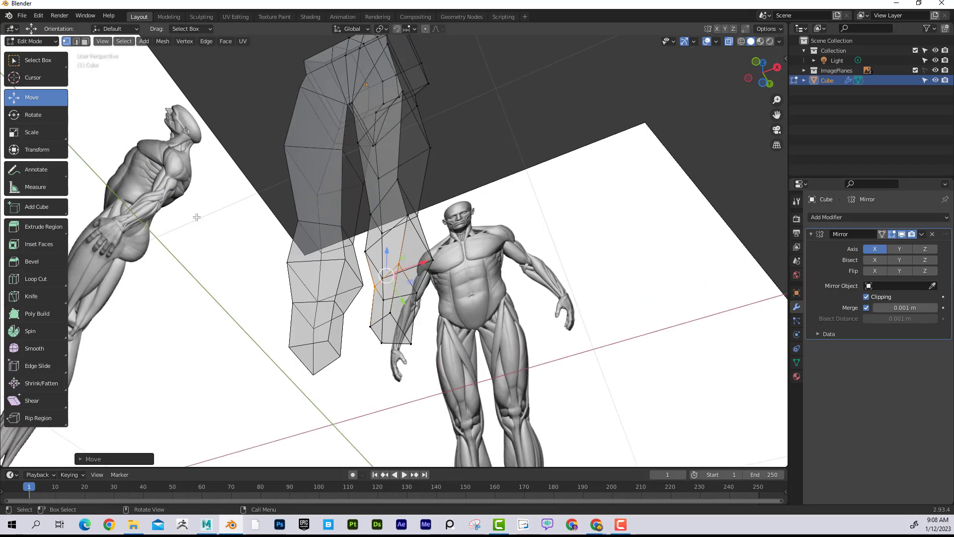
key(3)
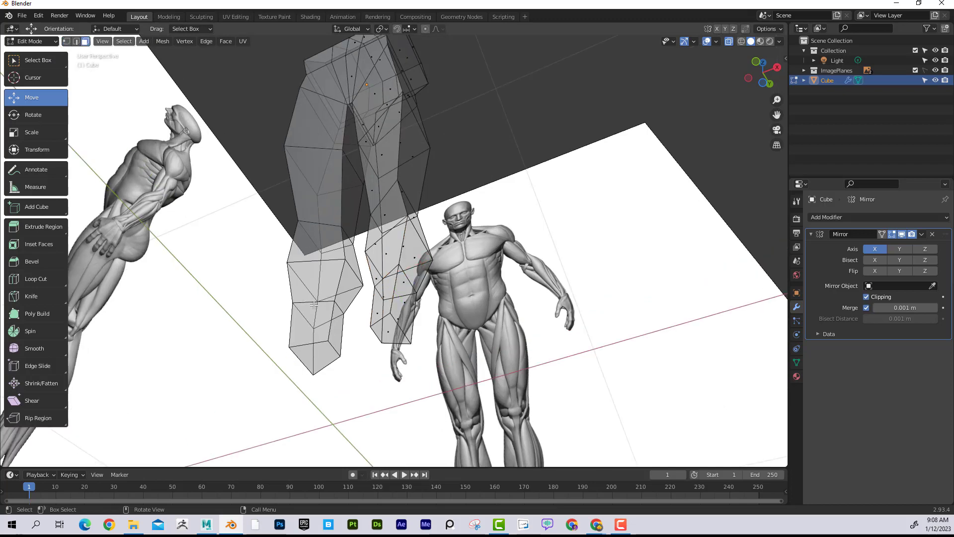
click(388, 331)
click(313, 350)
click(390, 331)
click(312, 352)
click(386, 332)
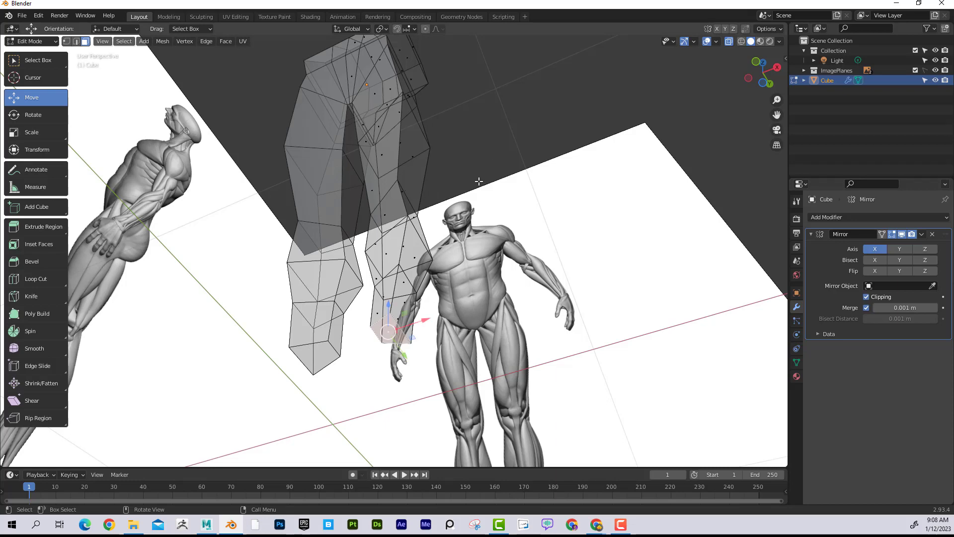
key(KP_1)
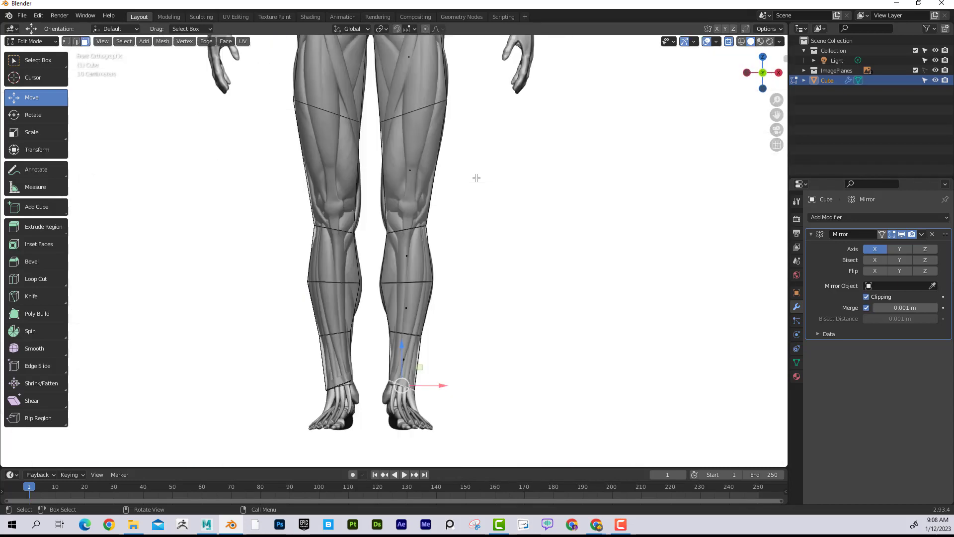
key(e)
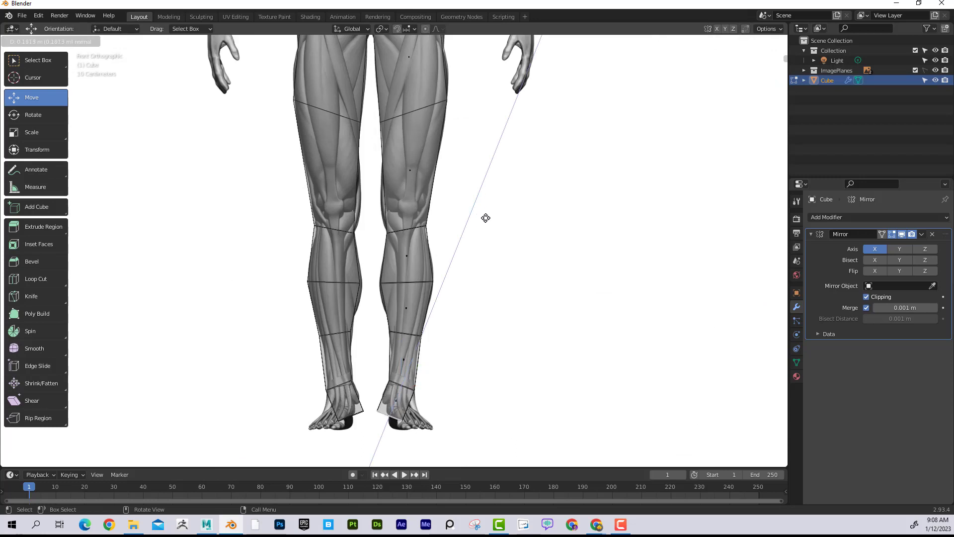
click(484, 220)
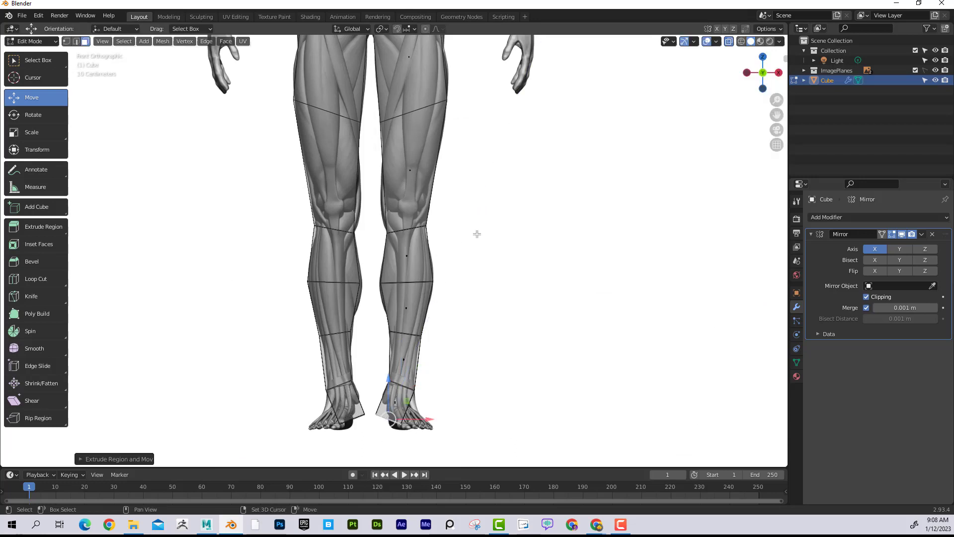
Step: Reposition the outer and inner bottom vertices of the ankle extrusion to level the sole and fit the foot reference
shift+middle_drag(475, 232, 456, 167)
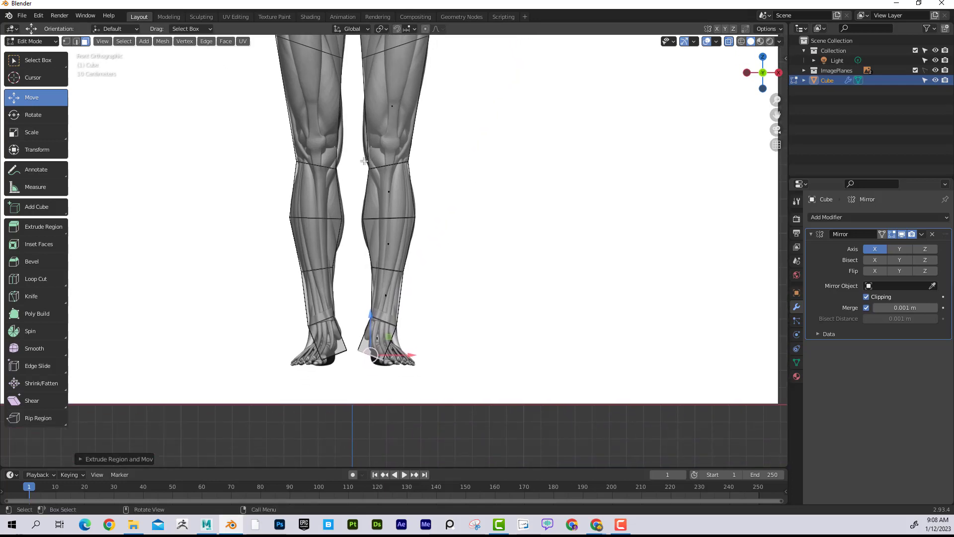
key(1)
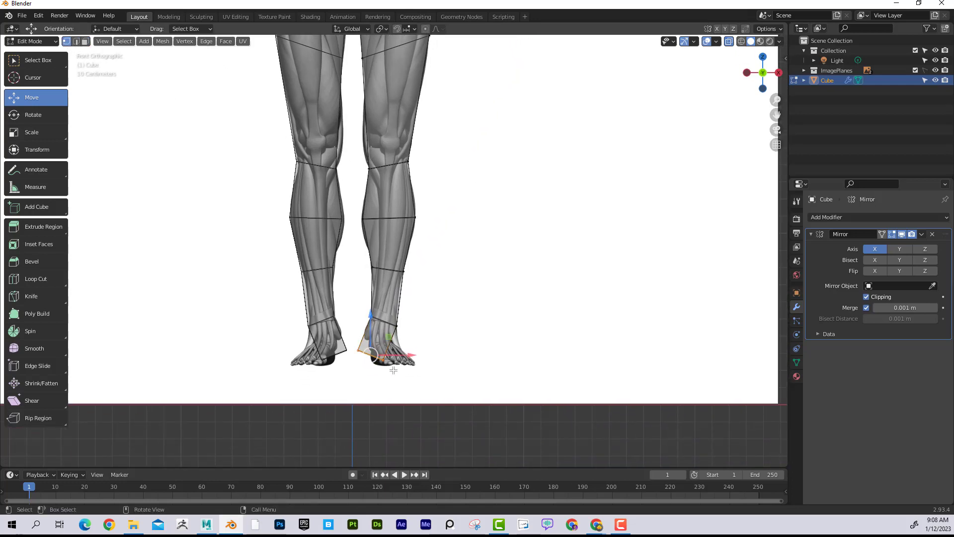
mouse_move(393, 370)
mouse_down()
mouse_move(373, 353)
mouse_move(400, 361)
mouse_up()
drag(352, 343, 374, 361)
Step: Select the front face of the ankle block and extrude it forward to the toe tips in the right side view
middle_drag(501, 283, 363, 343)
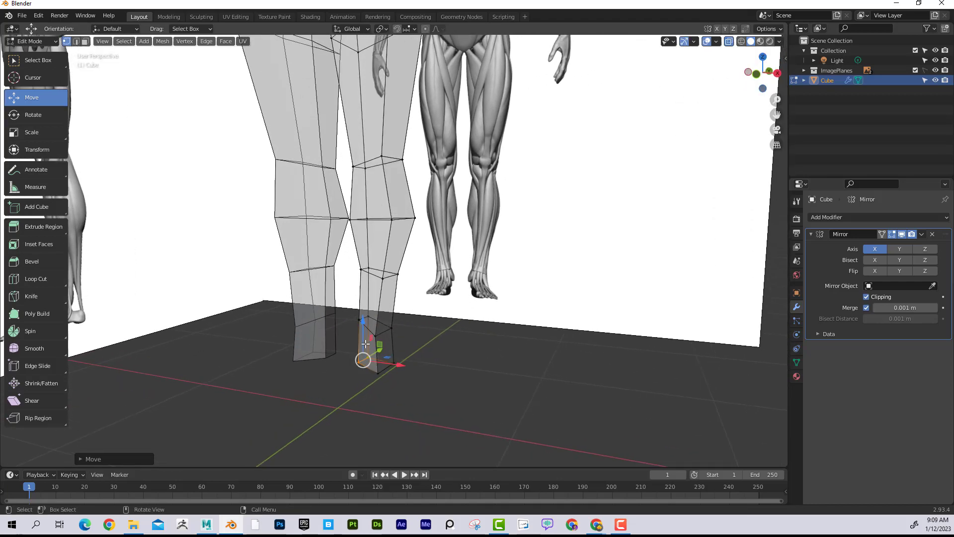
key(alt+a)
click(85, 41)
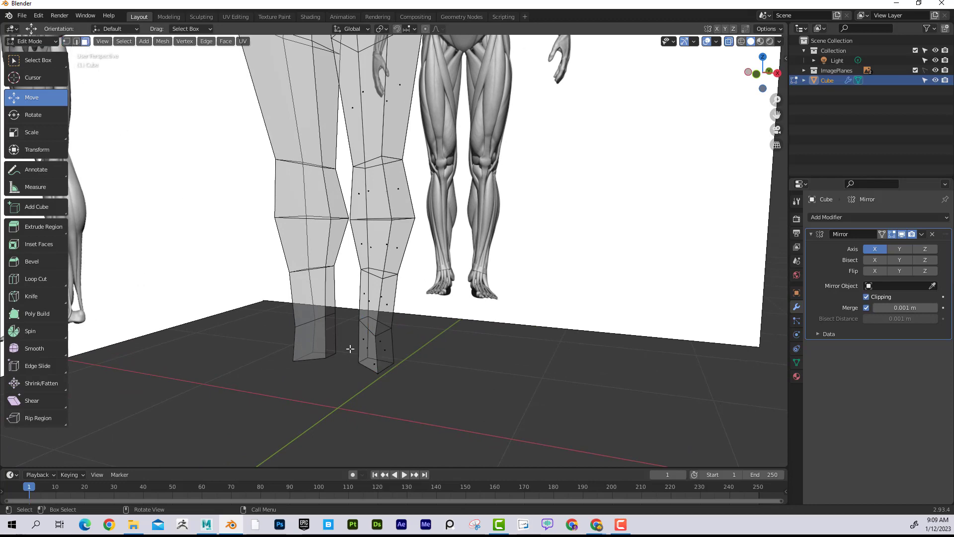
click(366, 349)
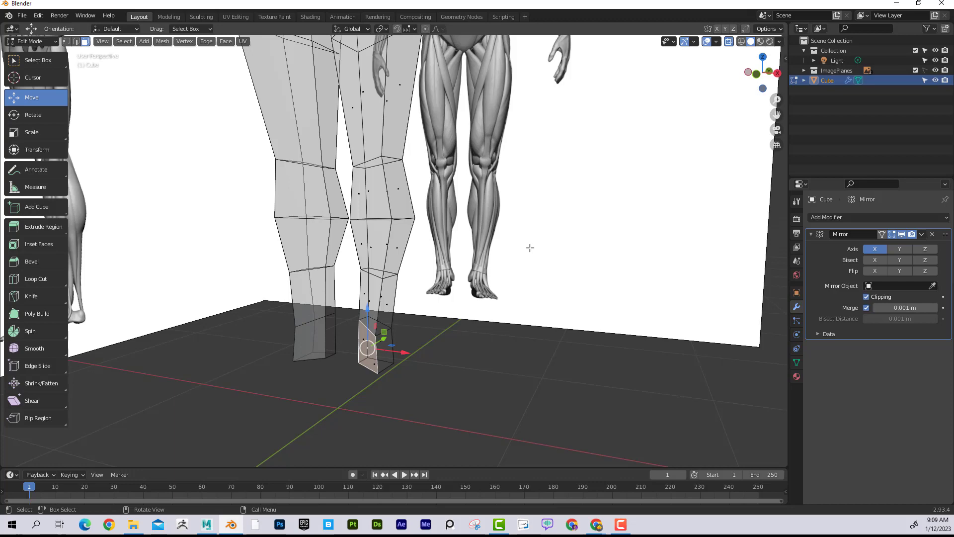
key(KP_3)
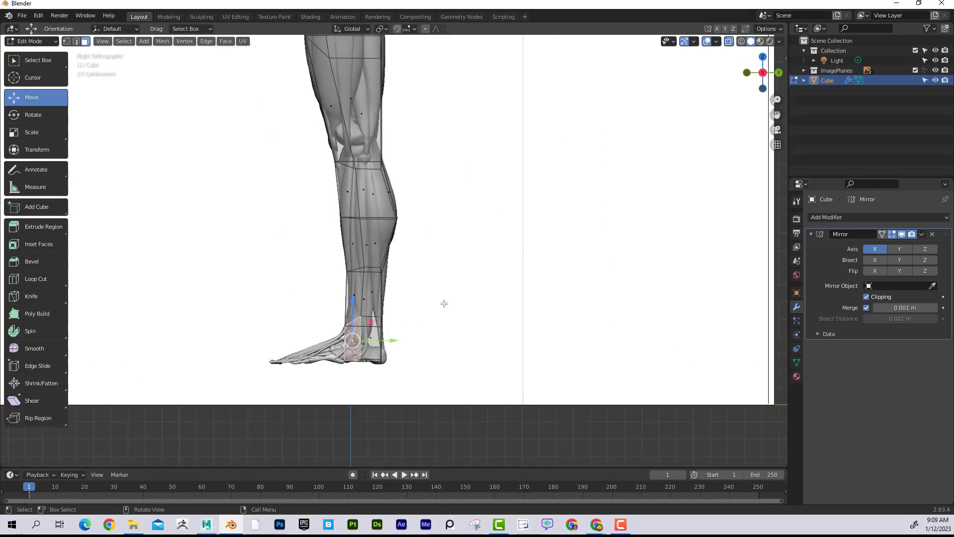
key(e)
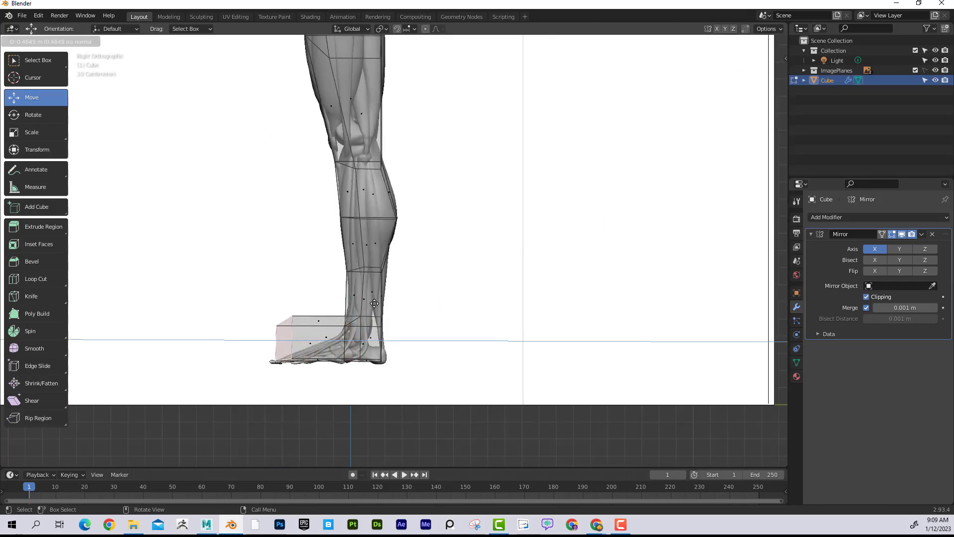
click(367, 302)
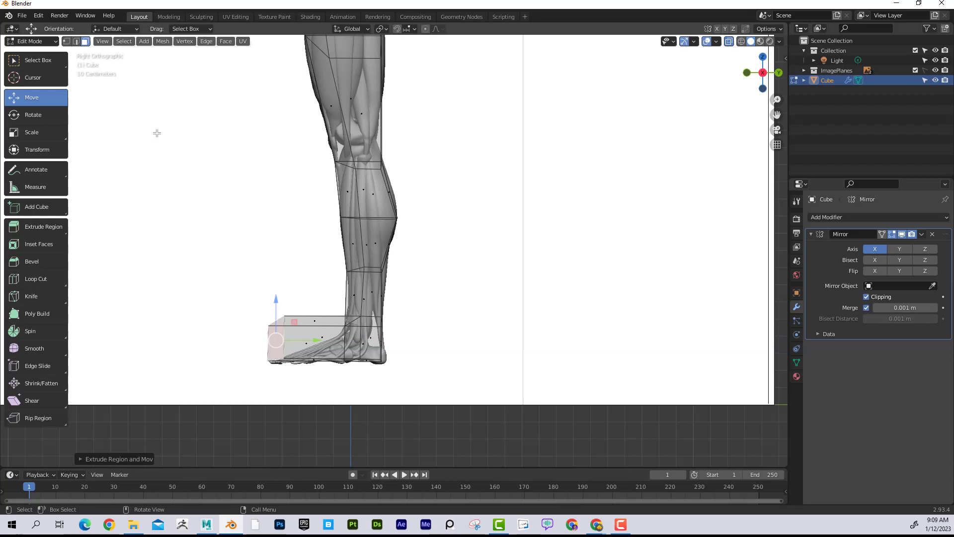
Step: Lower the top front vertices of the foot extrusion along Z so the foot tapers to the toes
key(1)
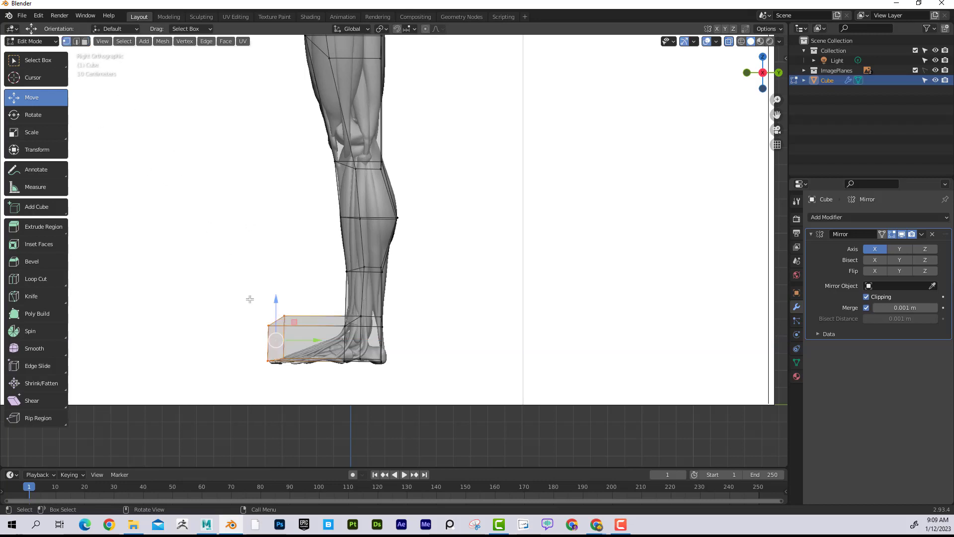
drag(250, 298, 298, 337)
drag(278, 291, 281, 324)
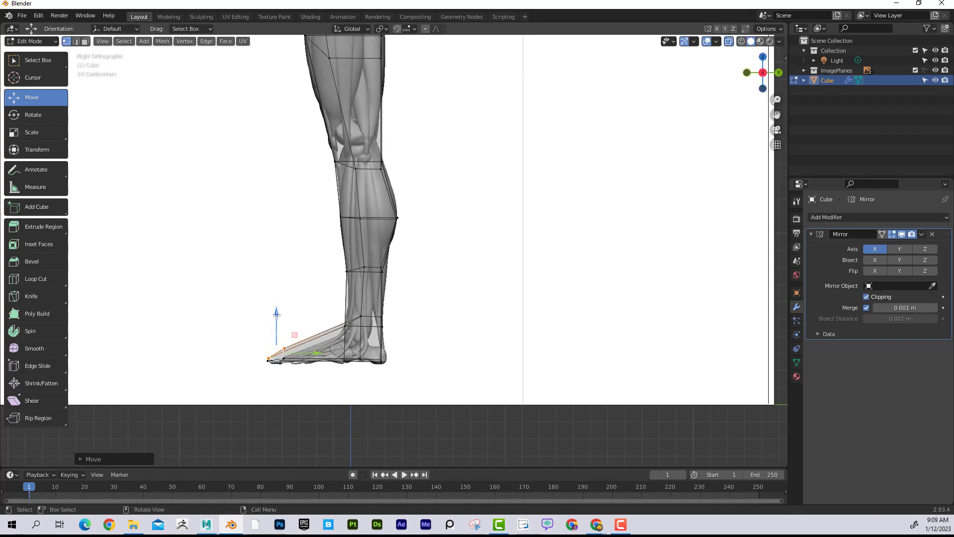
Step: Lower the top toe-tip vertices of the foot and pull them in to fit the toes in the side reference
scroll(287, 389, up, 4)
shift+middle_drag(284, 365, 449, 216)
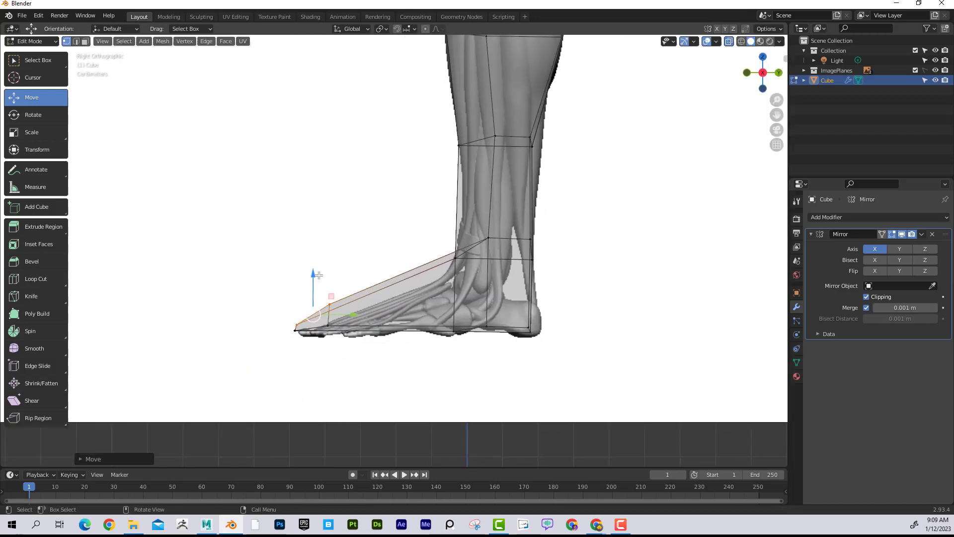
drag(314, 277, 311, 346)
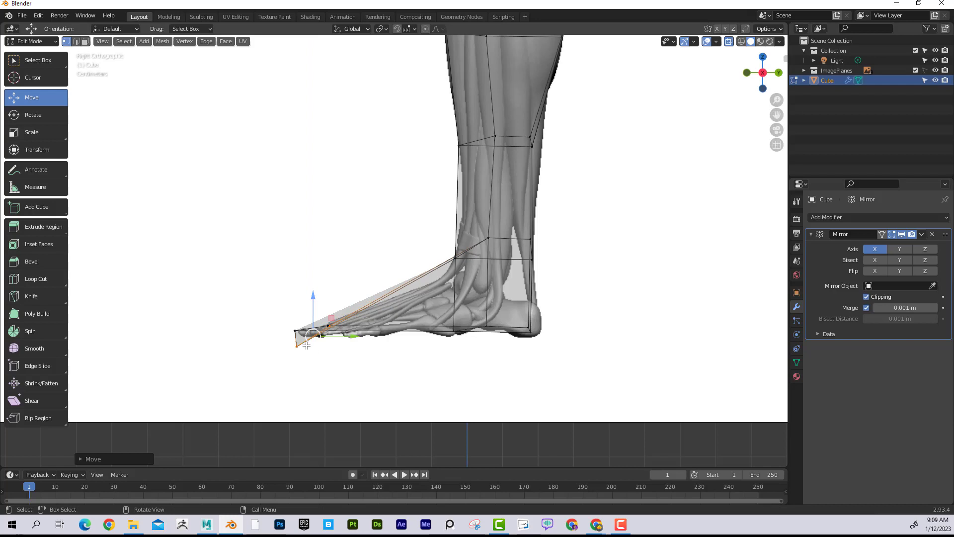
key(ctrl+z)
mouse_move(328, 293)
mouse_down()
mouse_move(311, 288)
mouse_move(329, 273)
mouse_move(333, 284)
mouse_up()
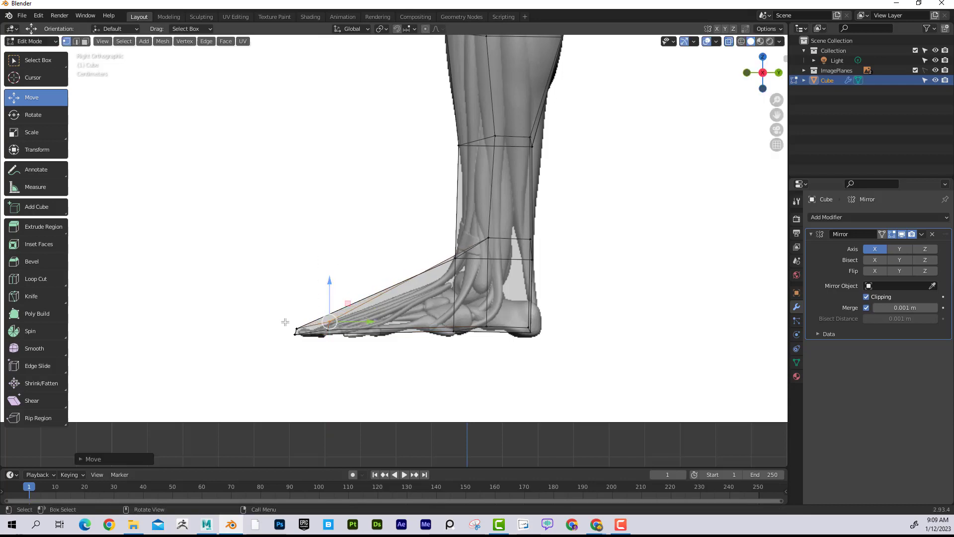
drag(287, 321, 340, 332)
Step: Reposition the upper front ankle vertices of the foot to follow the instep in the side reference
click(455, 257)
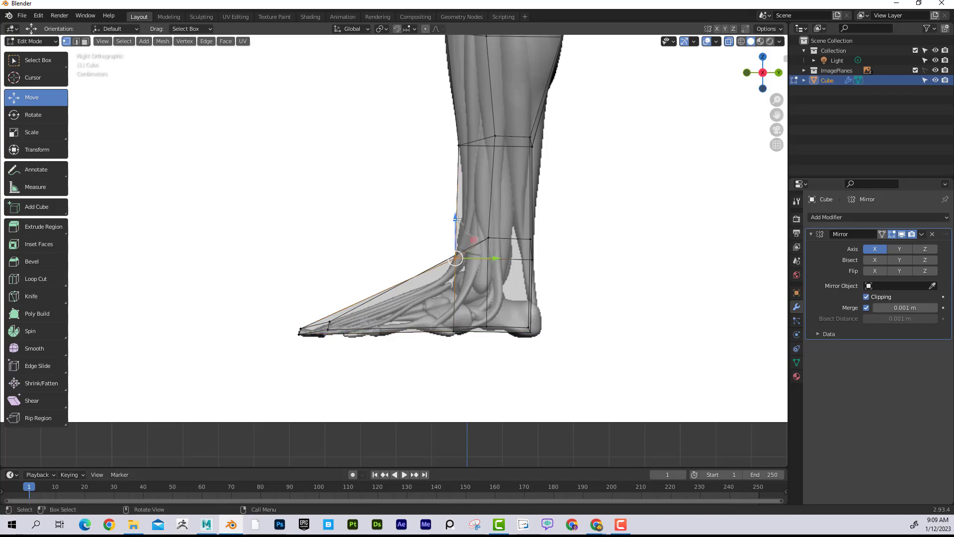
drag(456, 219, 473, 229)
key(ctrl+z)
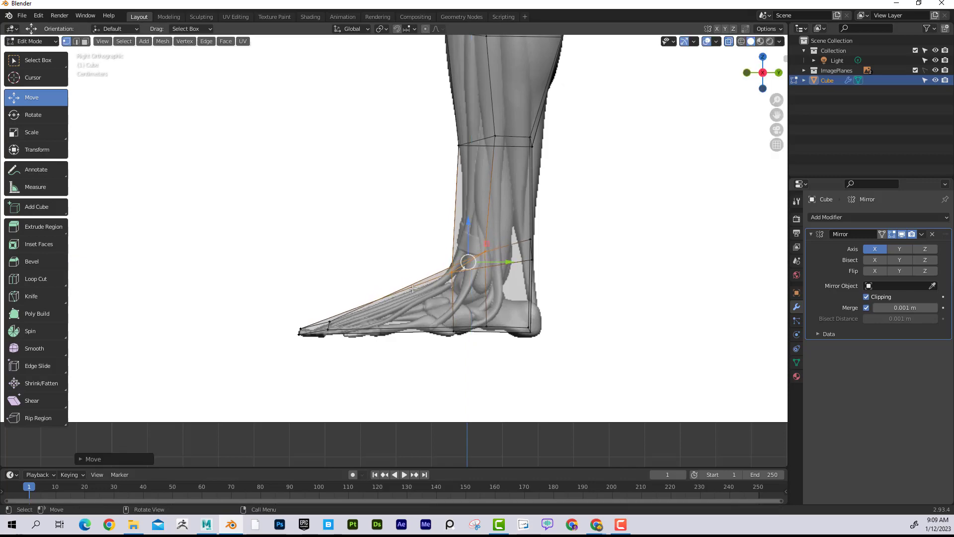
middle_drag(511, 261, 525, 317)
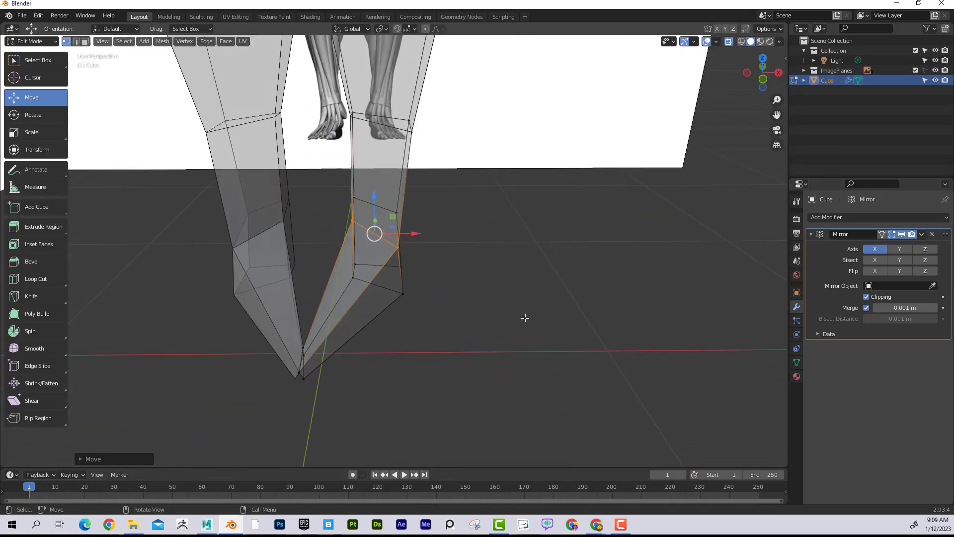
mouse_move(338, 371)
middle_down()
mouse_move(364, 366)
mouse_move(325, 370)
middle_up()
Step: Undo the foot vertex edits and the forward foot extrusion, back to the plain ankle block
key(ctrl+z)
key(ctrl+z)
key(ctrl+z)
key(ctrl+z)
key(ctrl+z)
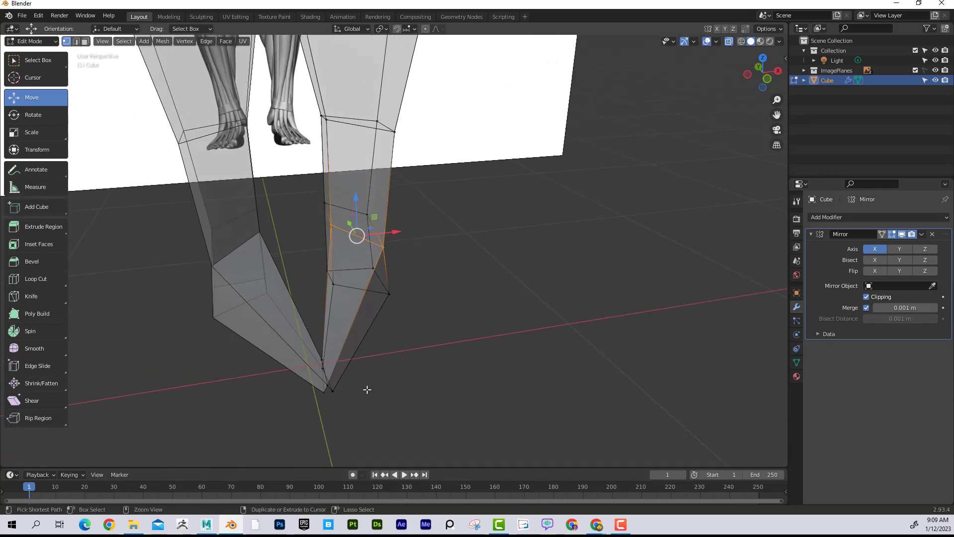
key(ctrl+z)
key(ctrl+z)
key(ctrl+z)
key(ctrl+z)
key(ctrl+z)
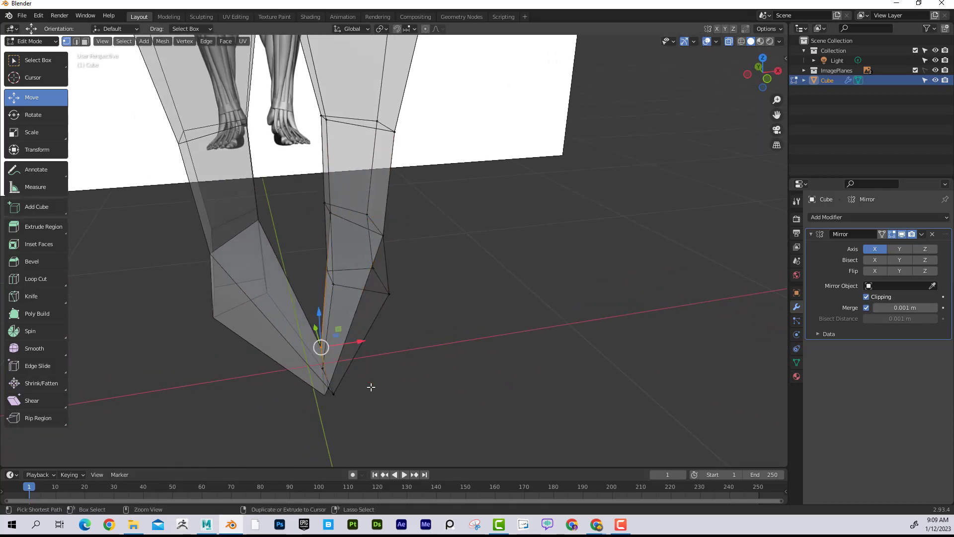
key(ctrl+z)
key(ctrl+z)
key(ctrl+z)
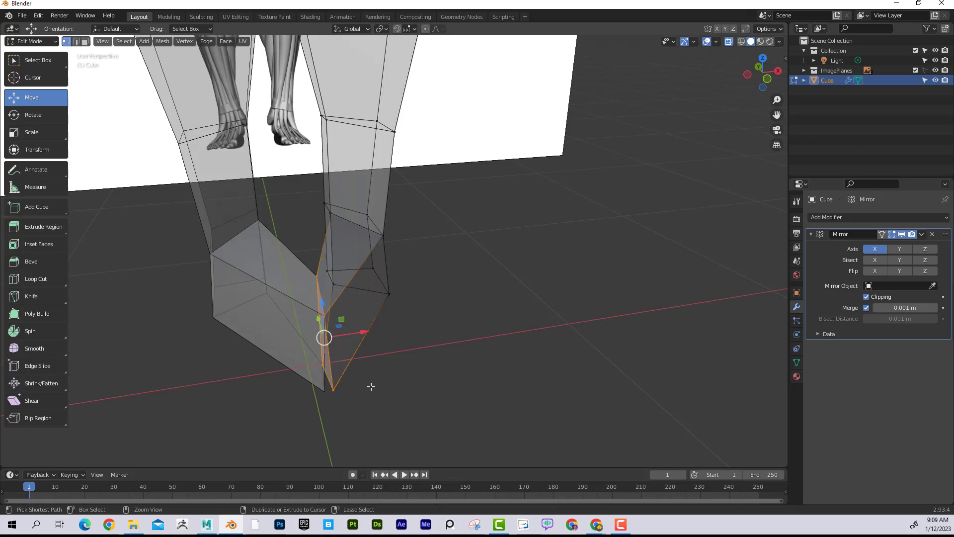
middle_drag(372, 322, 349, 288)
Step: Try extruding the ankle block's front face along its normal and shifting it outward along X, and undo both
key(e)
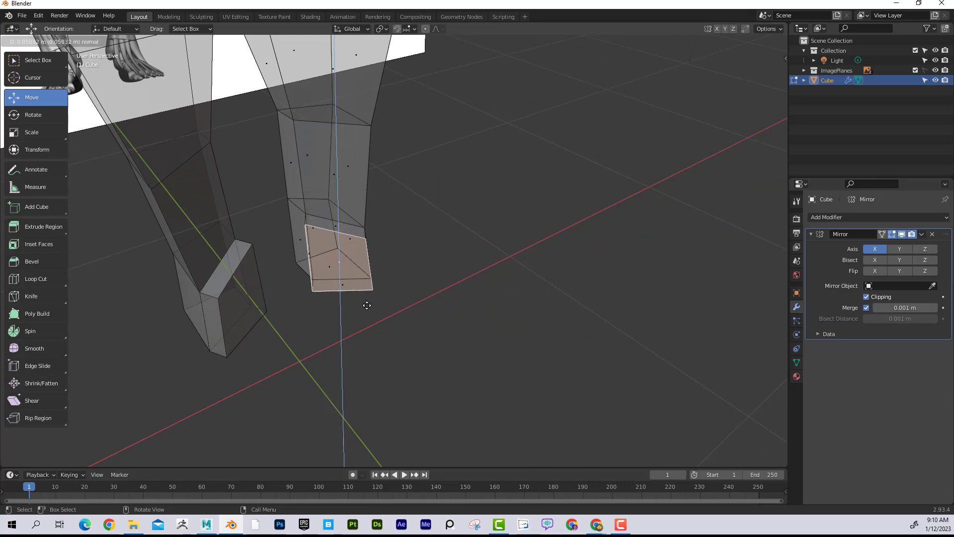
click(372, 313)
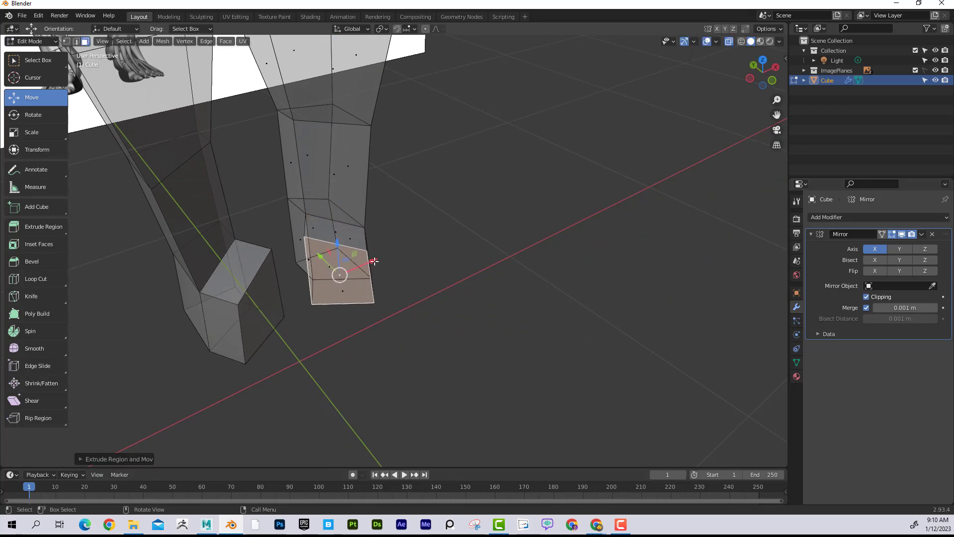
key(g)
key(x)
click(394, 259)
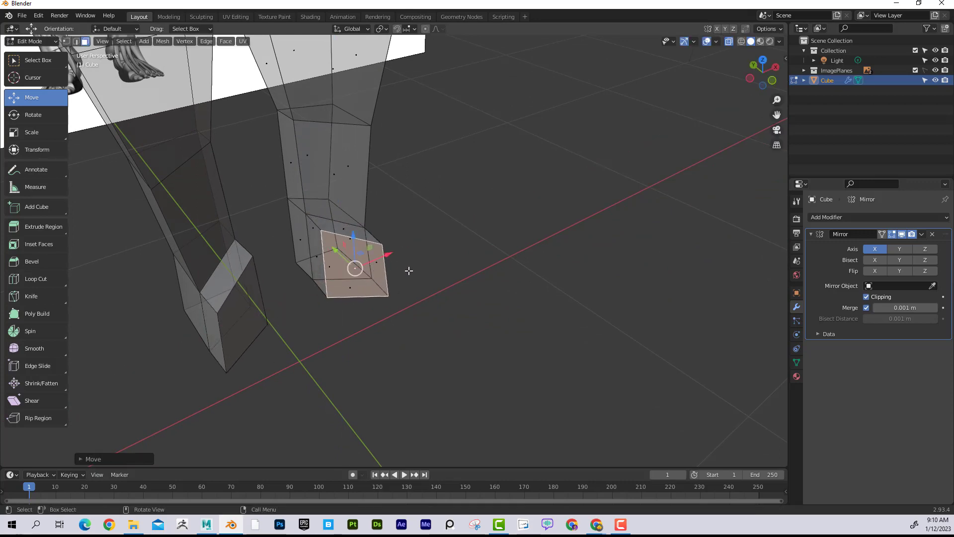
key(ctrl+z)
key(ctrl+z)
key(ctrl+z)
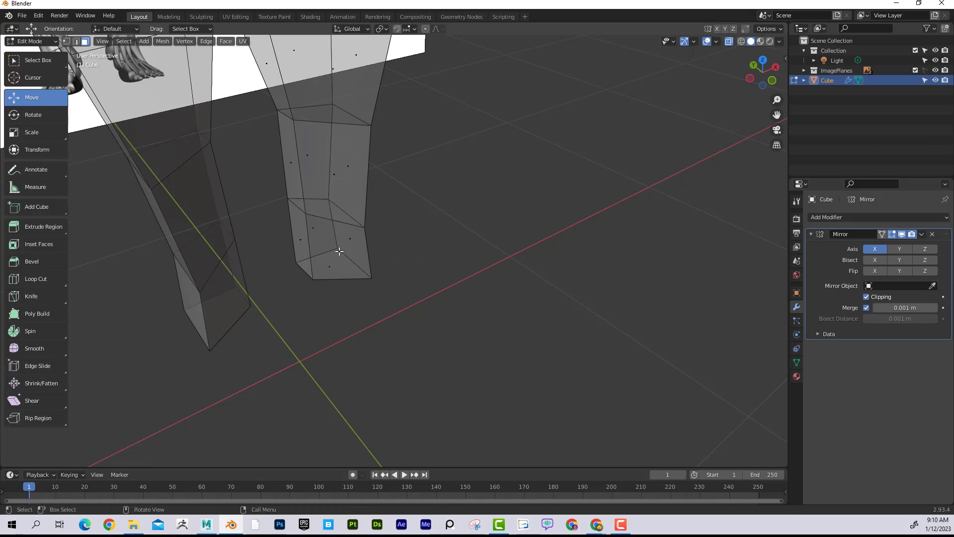
Step: Try extruding the ankle block's front face along its normal again without the sideways move, and undo it
click(339, 251)
middle_drag(426, 271, 425, 271)
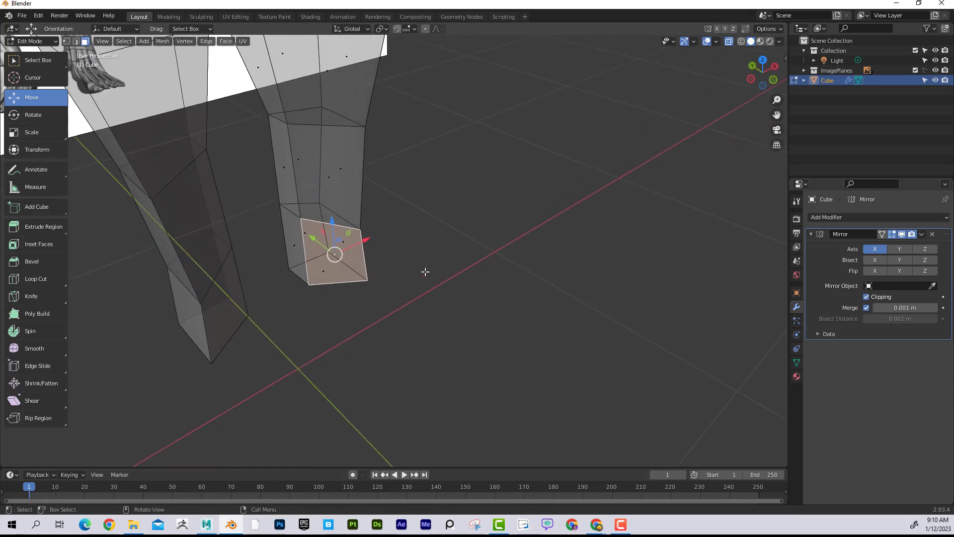
key(e)
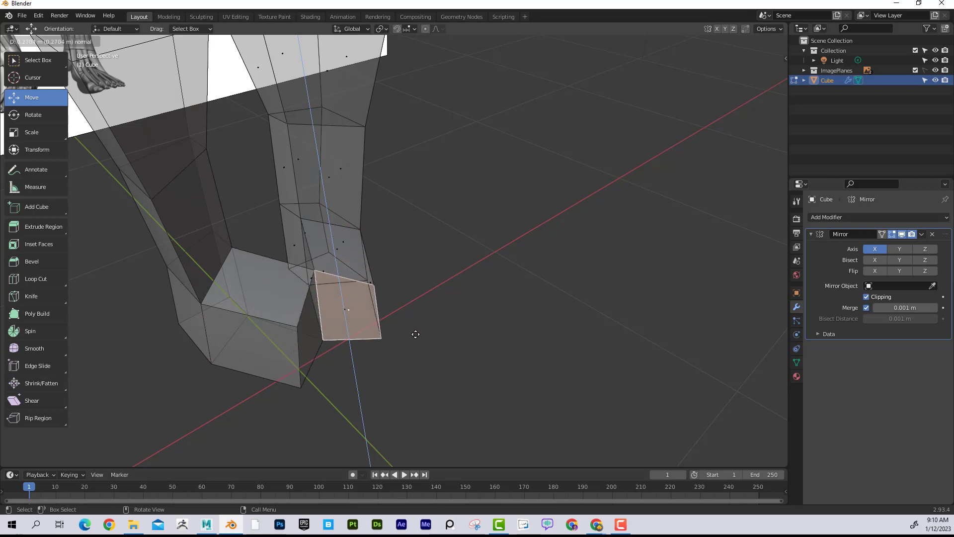
click(409, 296)
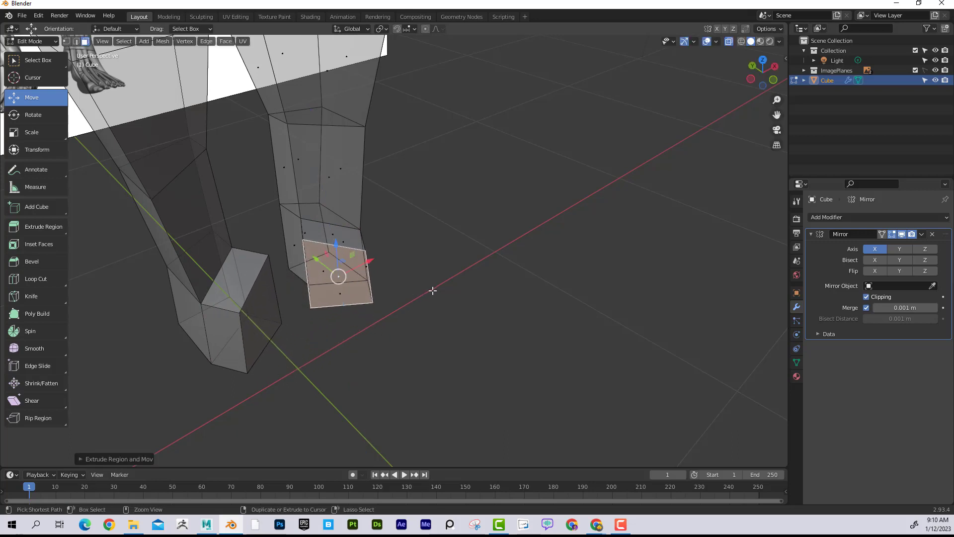
click(433, 290)
middle_drag(432, 290, 345, 258)
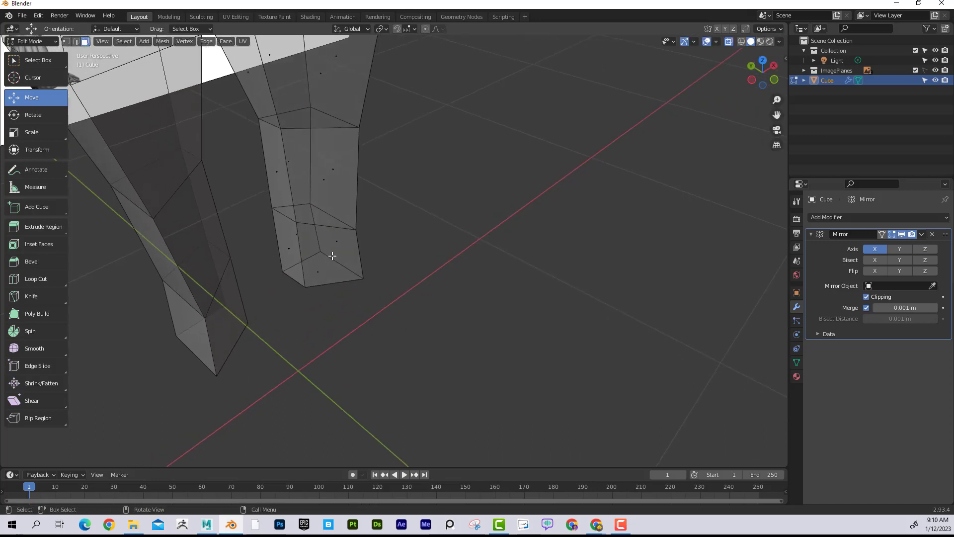
Step: Try extruding the ankle block's front face forward constrained to the global Y axis, and undo it
click(333, 255)
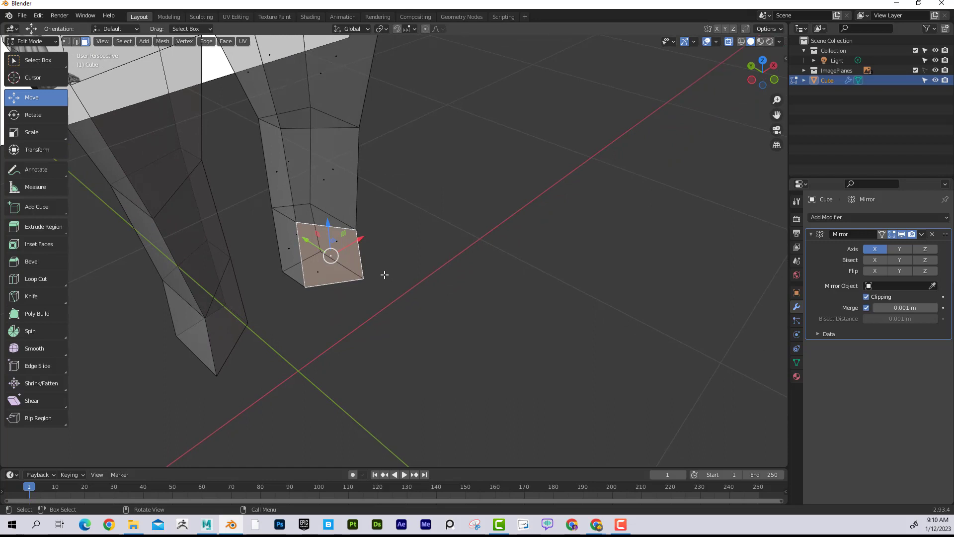
key(e)
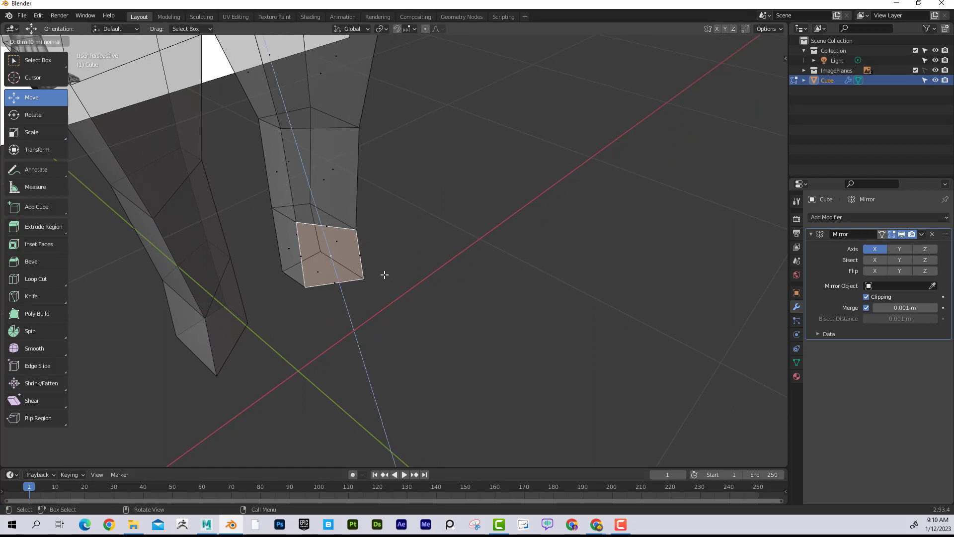
key(y)
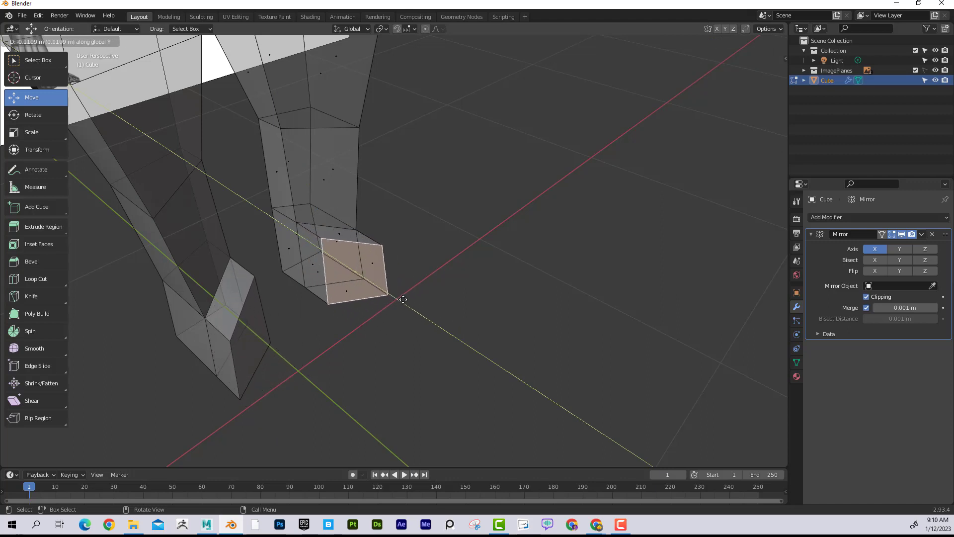
click(439, 318)
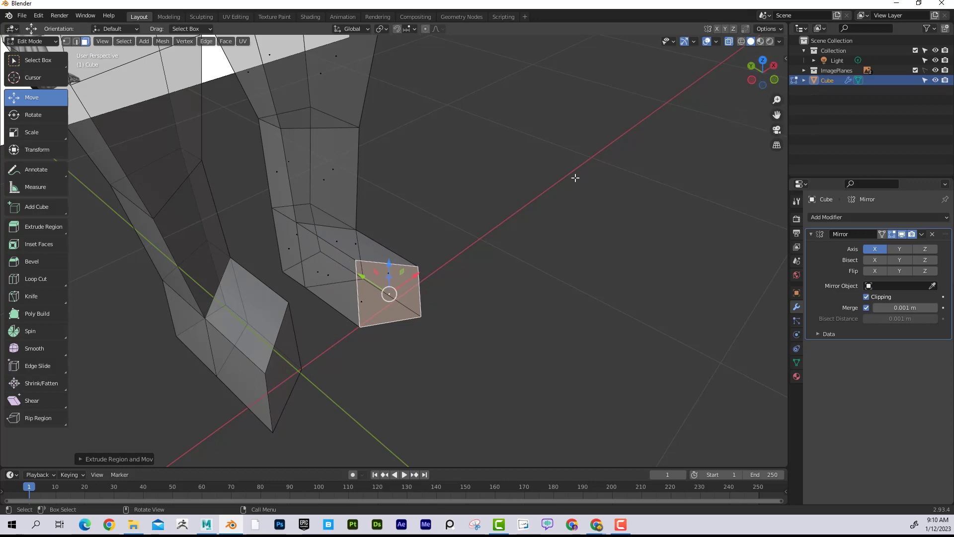
key(ctrl+z)
key(ctrl+z)
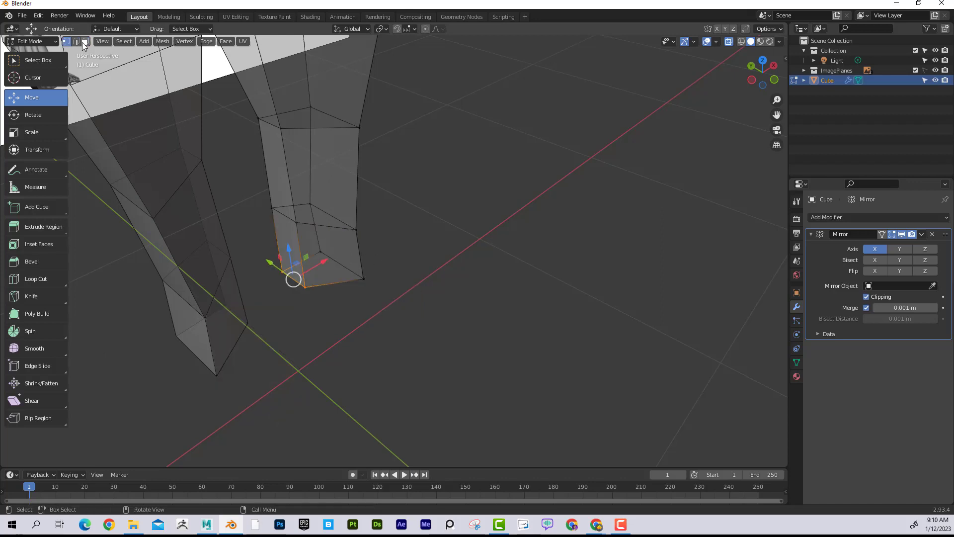
Step: Select the ankle block's front face, extrude it along its normal, and move the new face farther forward and outward for the foot
key(3)
click(331, 254)
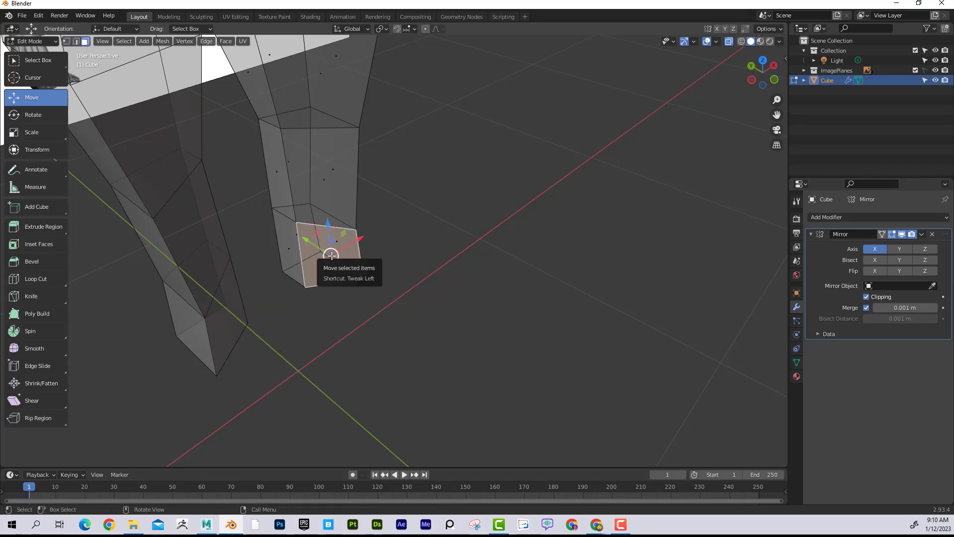
key(e)
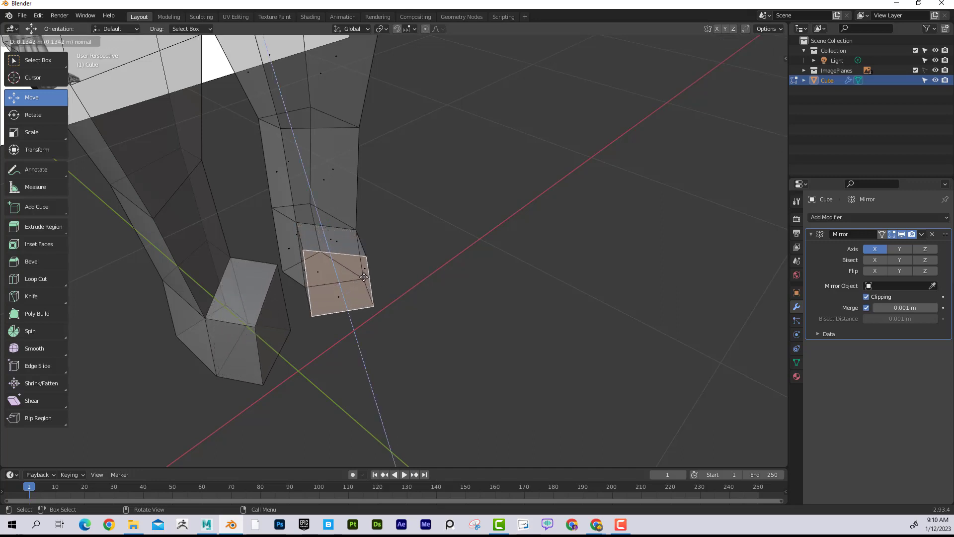
click(365, 277)
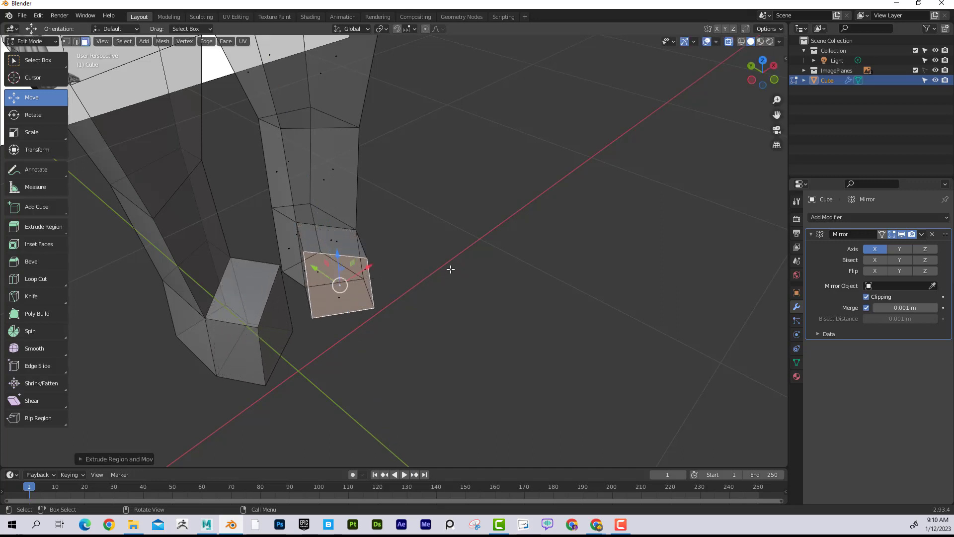
middle_drag(451, 269, 406, 273)
drag(348, 254, 376, 310)
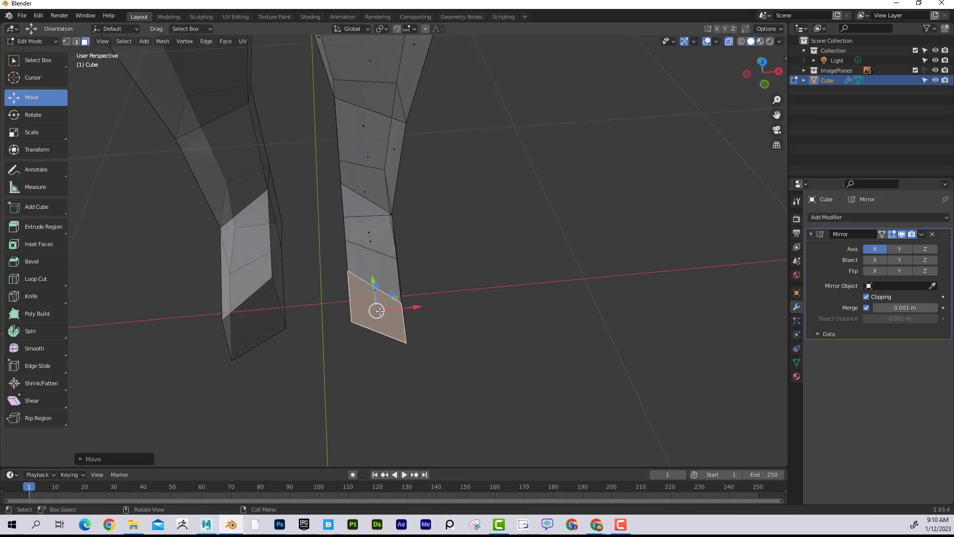
Step: Move the foot extrusion's upper and lower front vertices to the toe tips in the right side view, tapering the foot to the reference
middle_drag(509, 260, 508, 227)
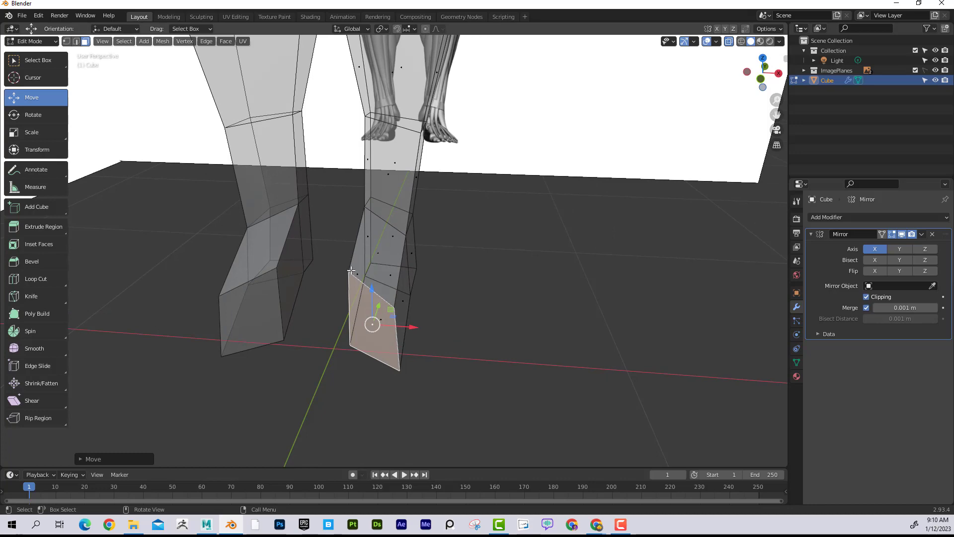
click(67, 42)
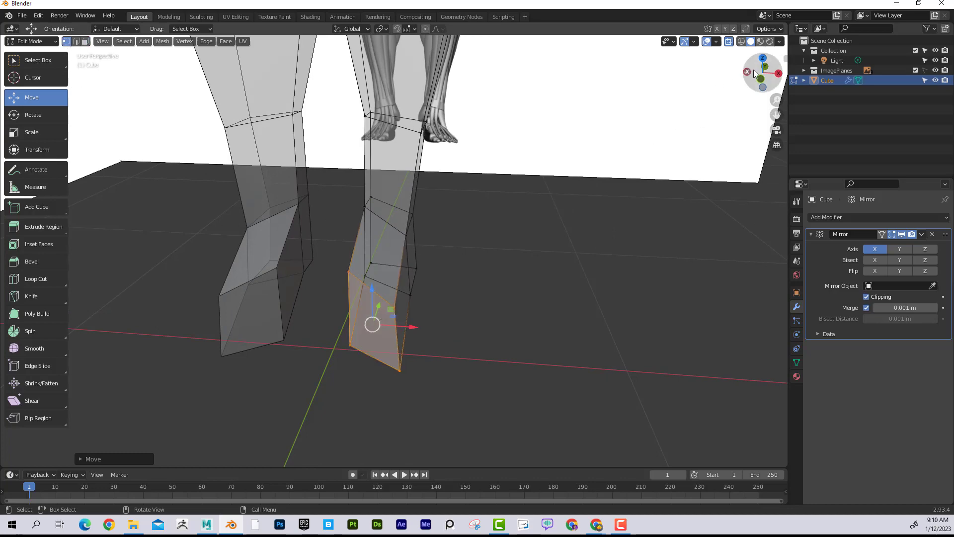
key(KP_3)
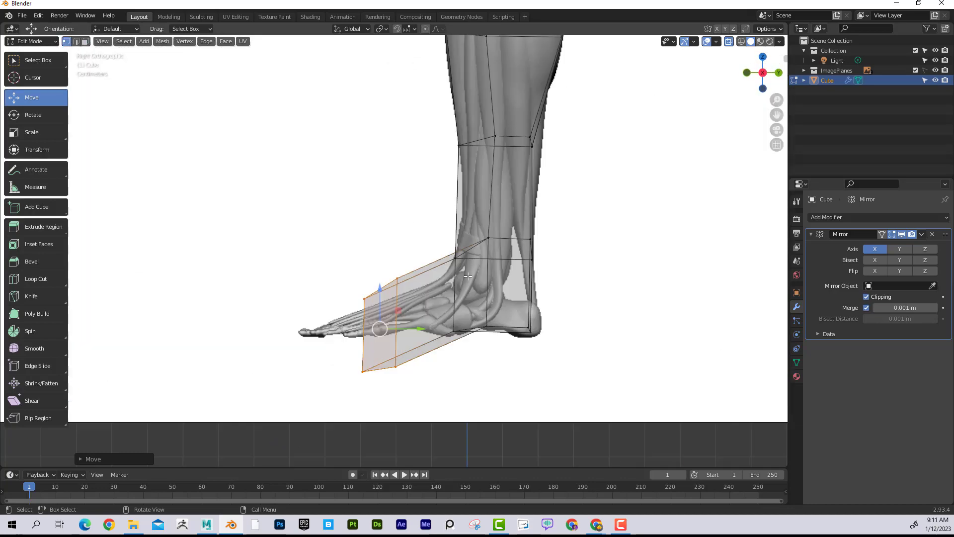
drag(355, 259, 403, 299)
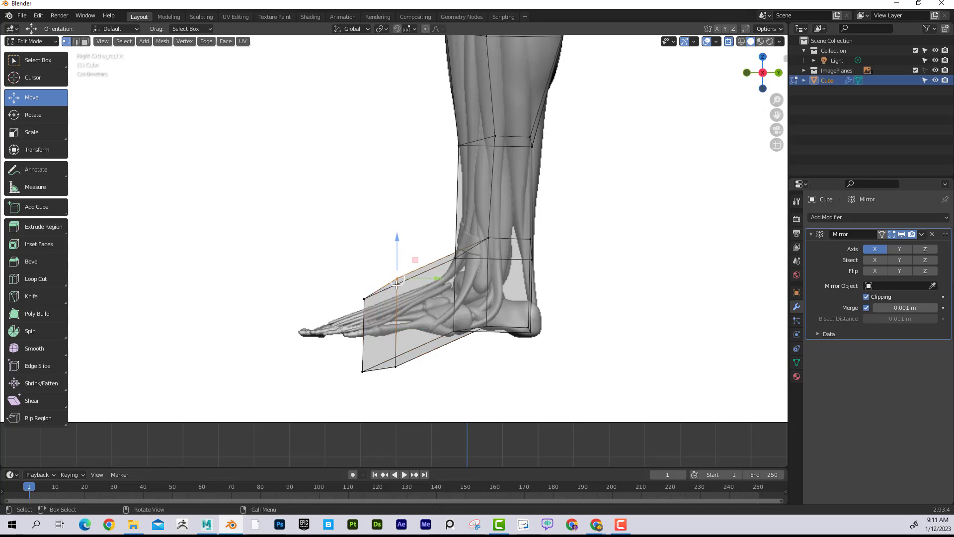
drag(356, 266, 315, 315)
drag(404, 380, 309, 336)
mouse_move(328, 275)
mouse_down()
mouse_move(341, 312)
mouse_move(331, 270)
mouse_move(334, 289)
mouse_up()
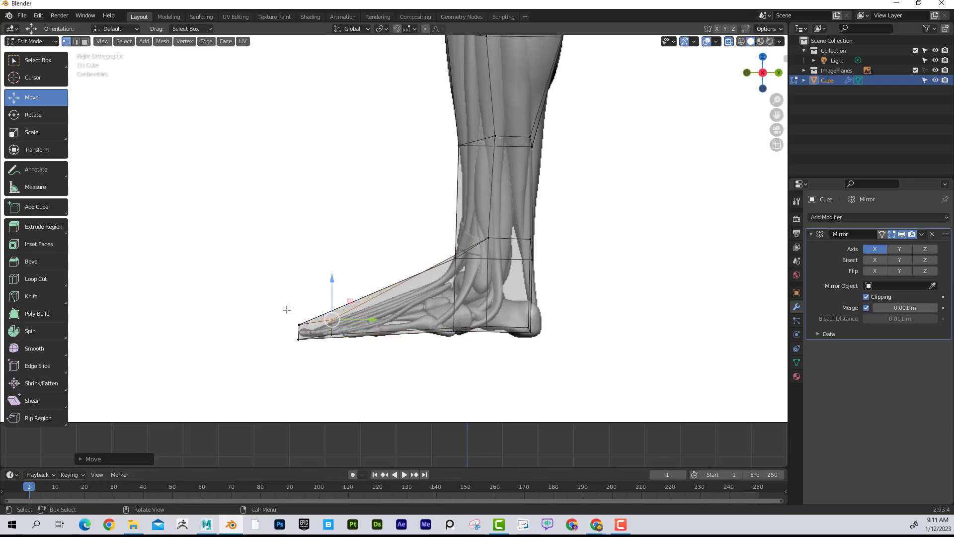
drag(343, 327, 311, 327)
Step: Move the outer toe vertices outward and adjust the inner ones to match the width of the toes in the front view
middle_drag(311, 328, 471, 310)
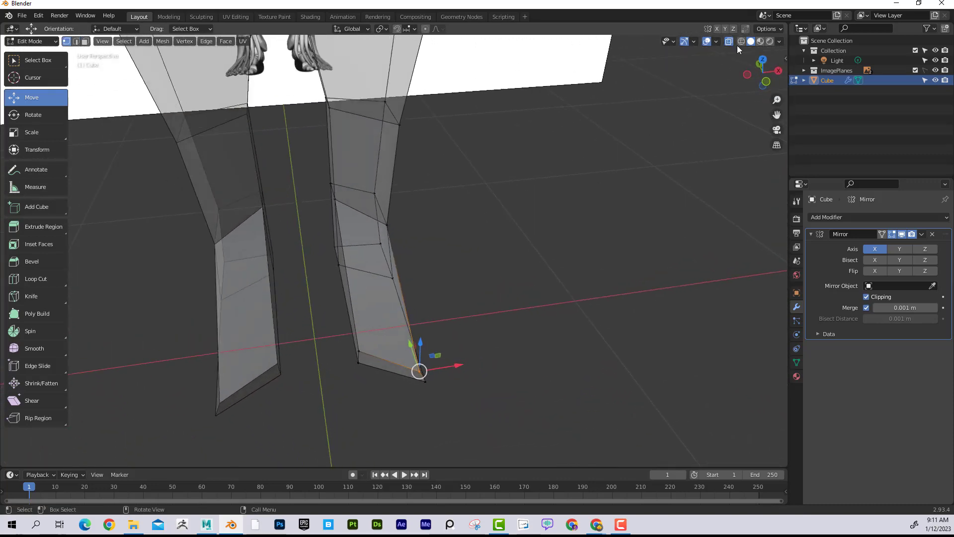
key(KP_1)
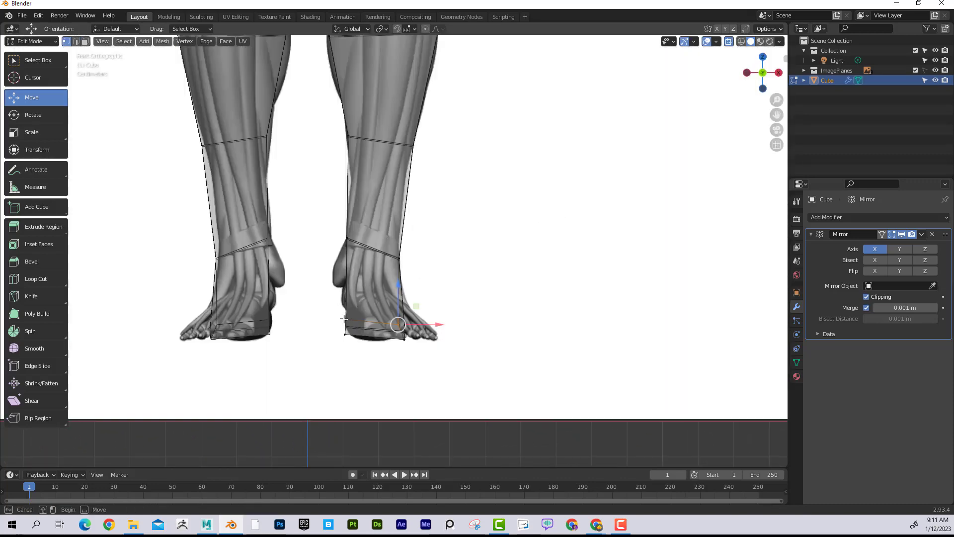
drag(340, 304, 359, 349)
drag(391, 307, 463, 333)
drag(358, 339, 359, 339)
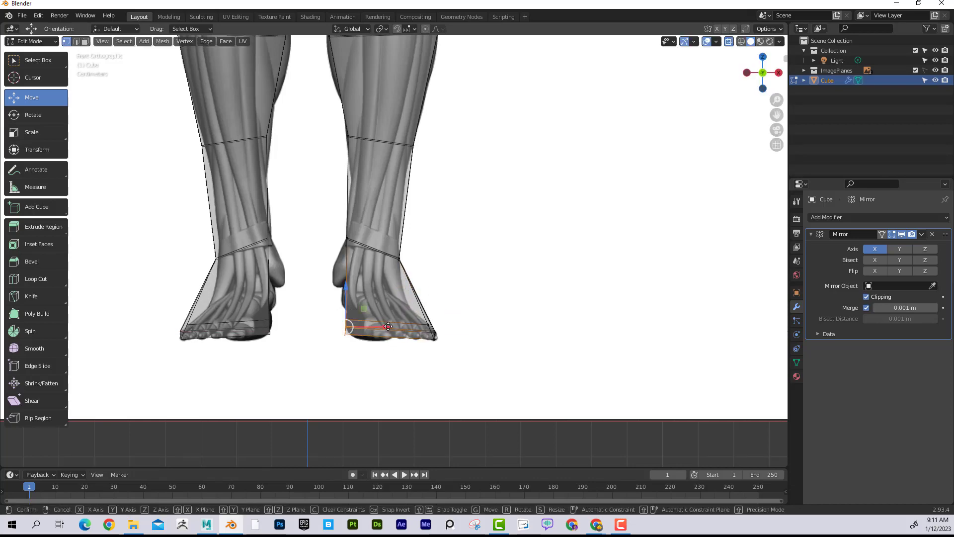
middle_drag(486, 249, 481, 308)
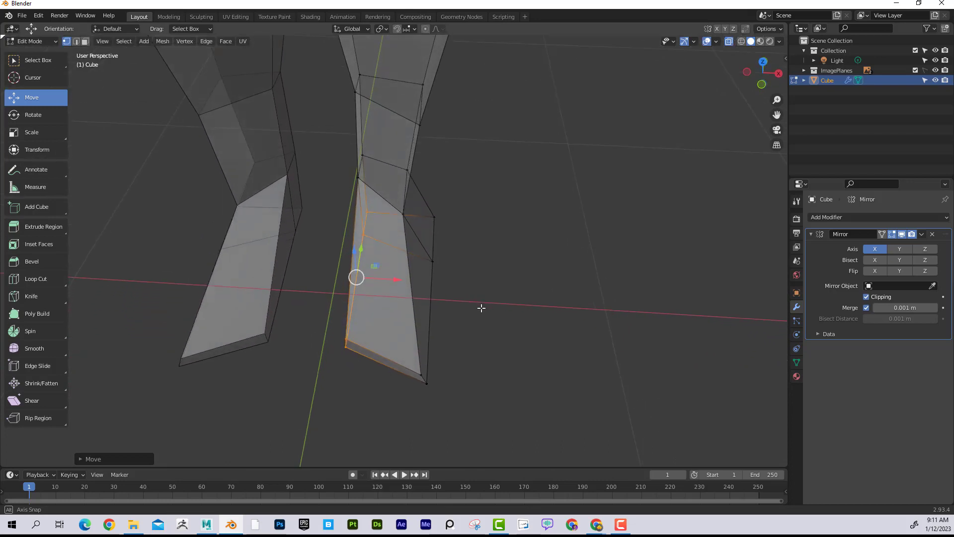
Step: Select the outer toe vertices and move them back toward the heel so the front of the foot slants
drag(408, 358, 436, 406)
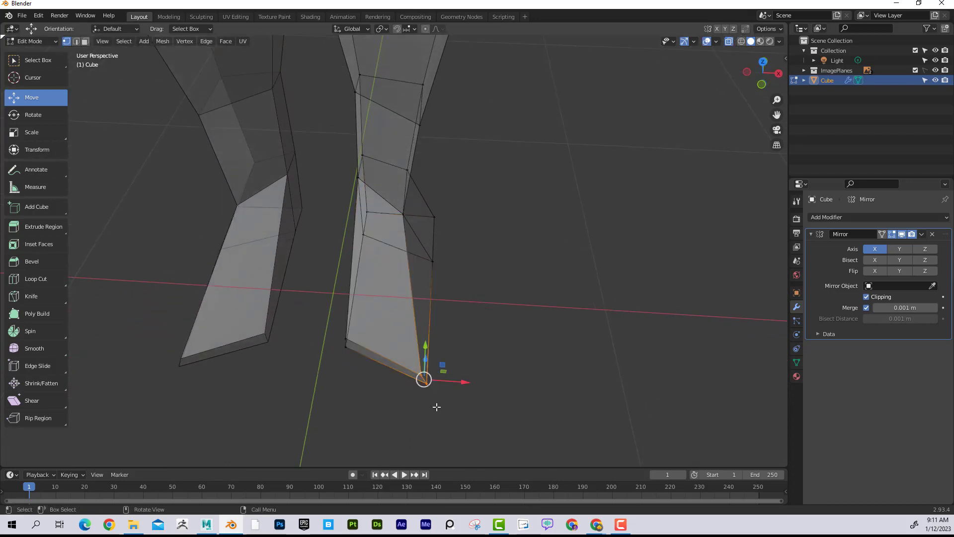
middle_drag(494, 358, 435, 345)
drag(428, 332, 430, 262)
middle_drag(486, 286, 533, 254)
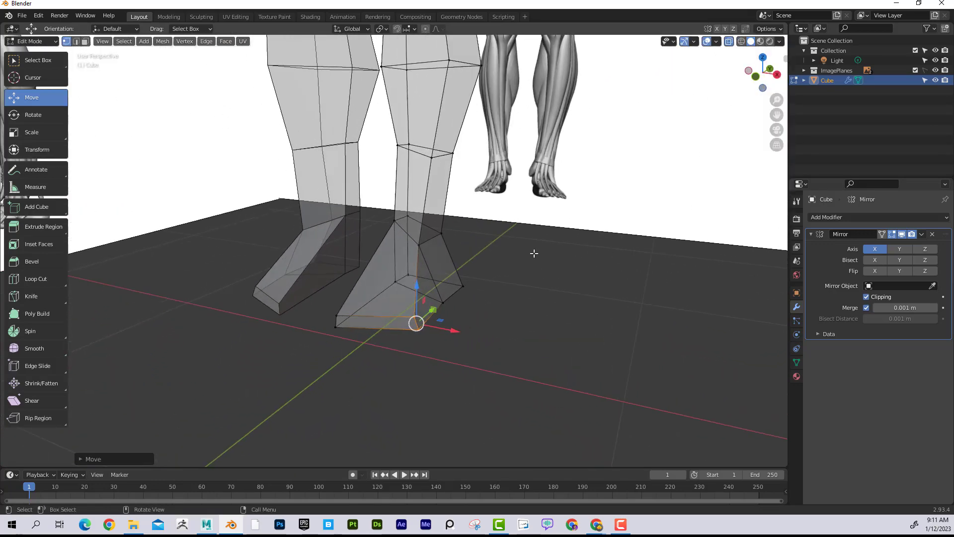
Step: Move the inner toe vertices forward along Y to the toe tips in the right side view, and lower the upper one onto the reference
key(KP_3)
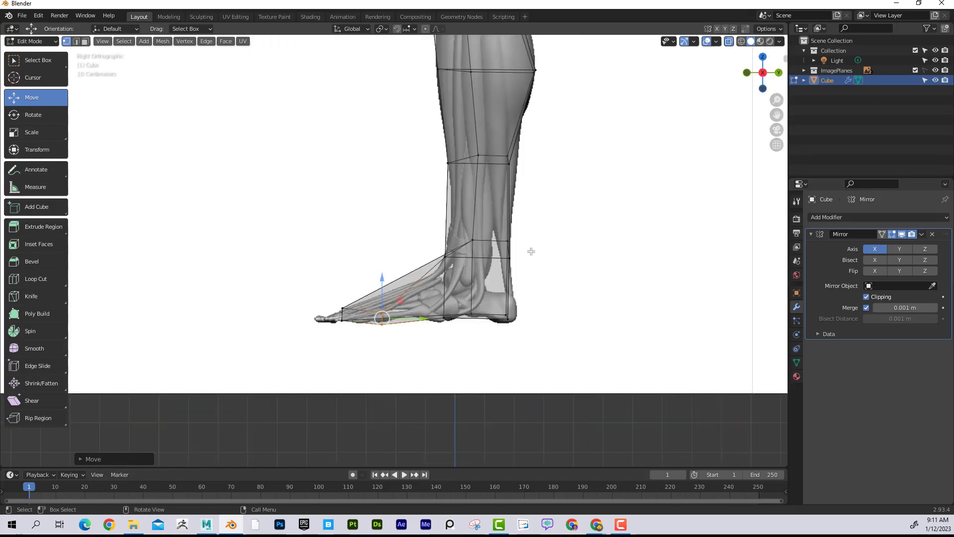
click(342, 308)
key(g)
key(y)
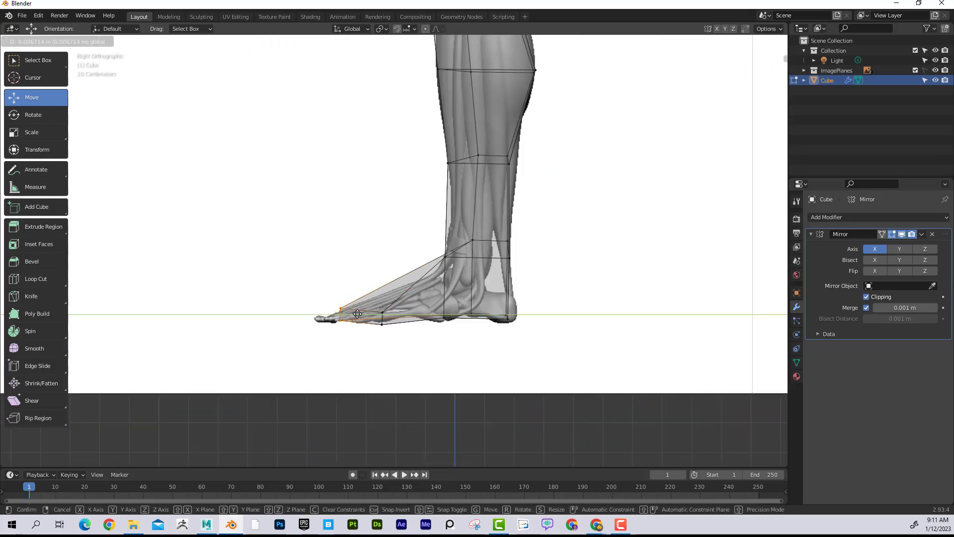
drag(345, 313, 345, 313)
mouse_move(316, 278)
mouse_down()
mouse_move(320, 307)
mouse_move(330, 311)
mouse_move(315, 278)
mouse_up()
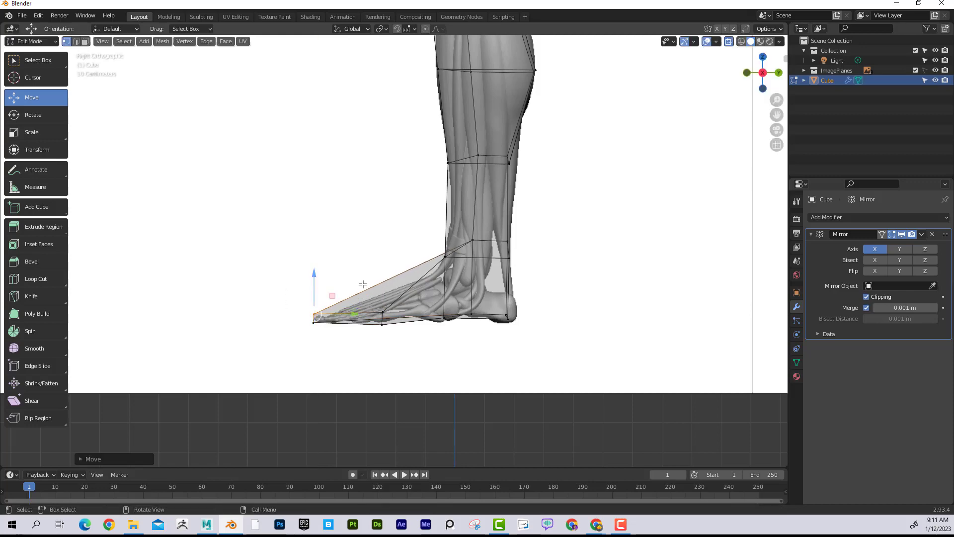
Step: Raise the outer toe's lower vertex slightly in the right side view to match the sole of the reference foot
key(KP_1)
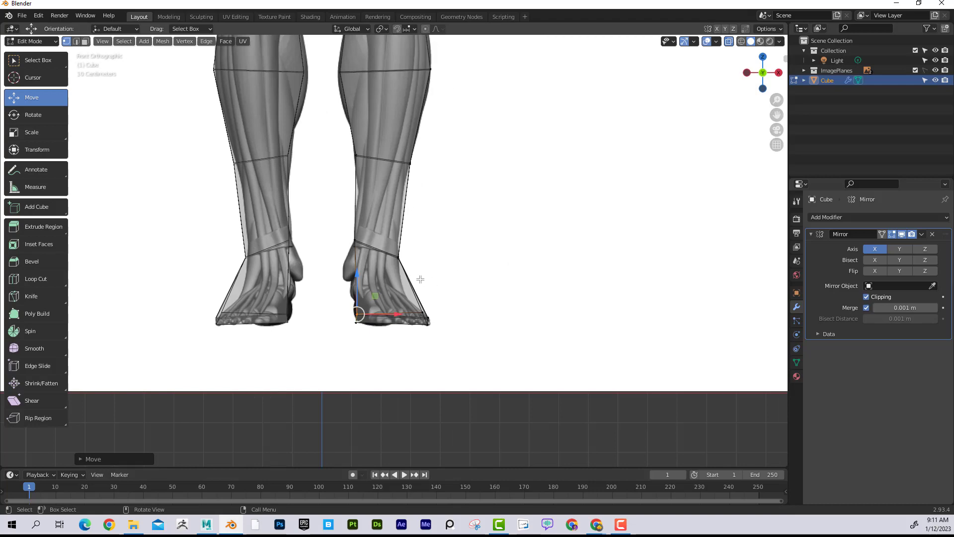
middle_drag(420, 279, 472, 255)
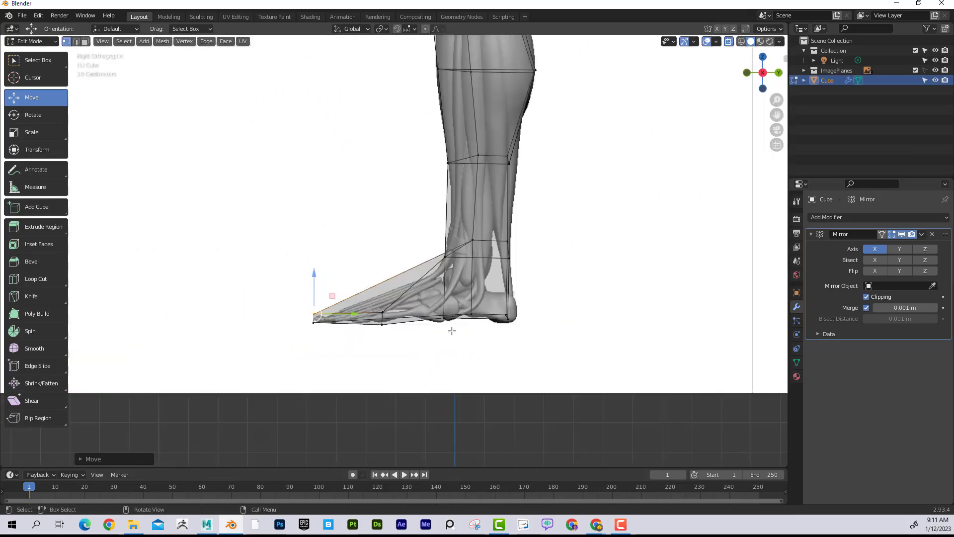
drag(452, 332, 477, 317)
drag(393, 335, 383, 300)
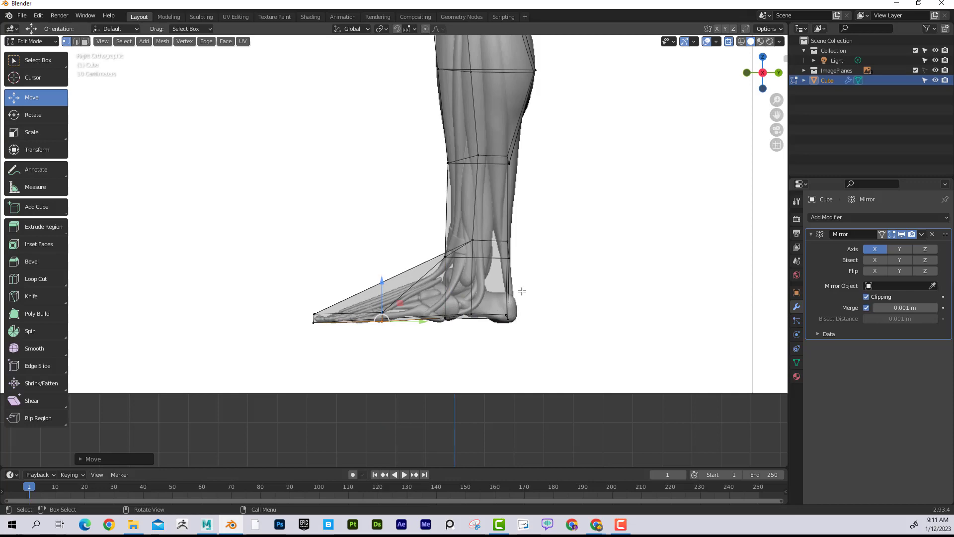
Step: Examine the blocked-out legs and feet against the anatomy references in perspective and front views, with X-ray on and off
middle_drag(522, 291, 502, 260)
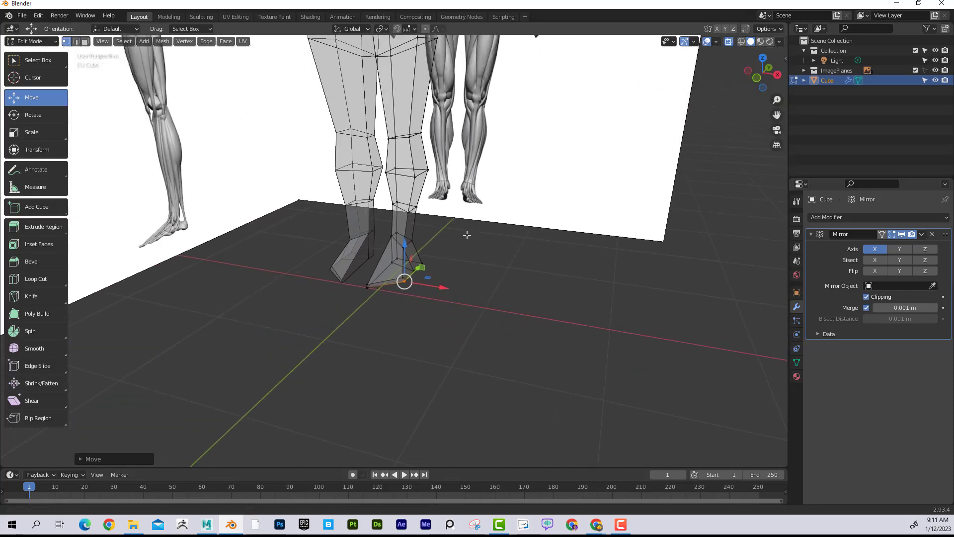
shift+middle_drag(466, 232, 465, 295)
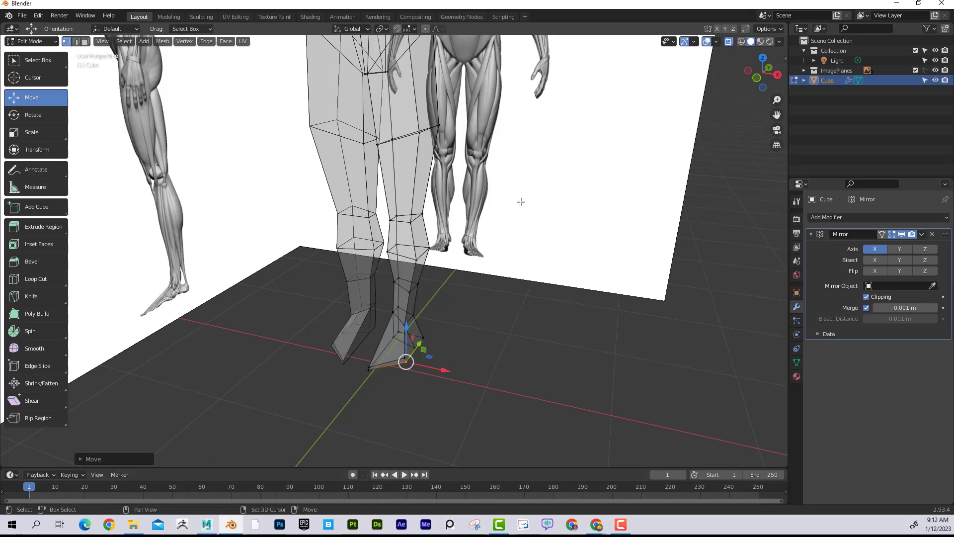
shift+middle_drag(520, 201, 517, 226)
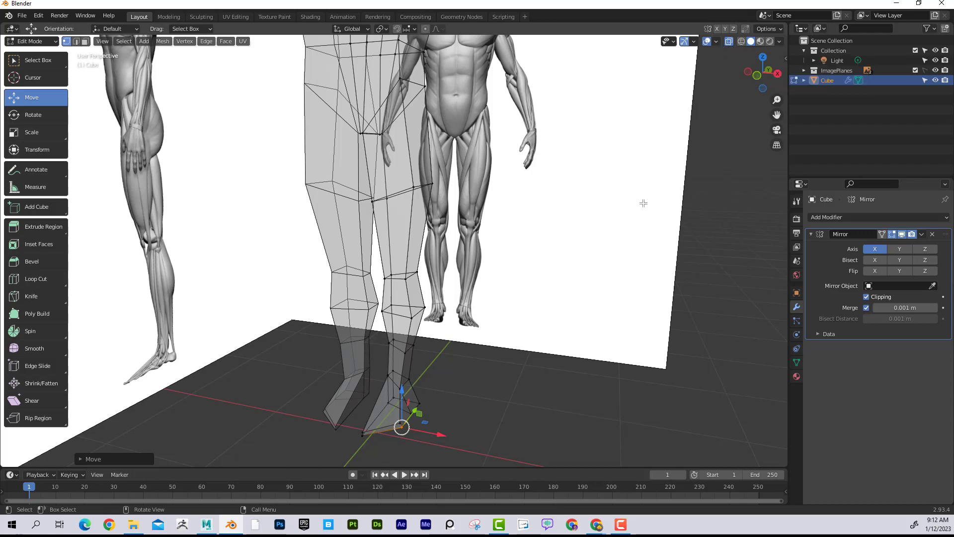
key(alt+z)
key(alt+z)
key(alt+z)
scroll(513, 267, down, 3)
middle_drag(498, 264, 533, 246)
key(alt+z)
key(alt+z)
key(KP_1)
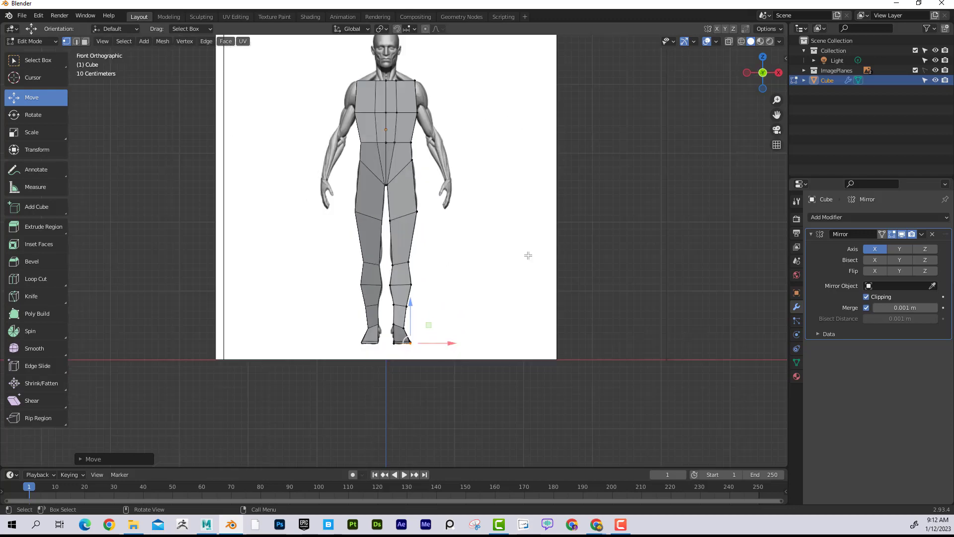
scroll(491, 282, up, 3)
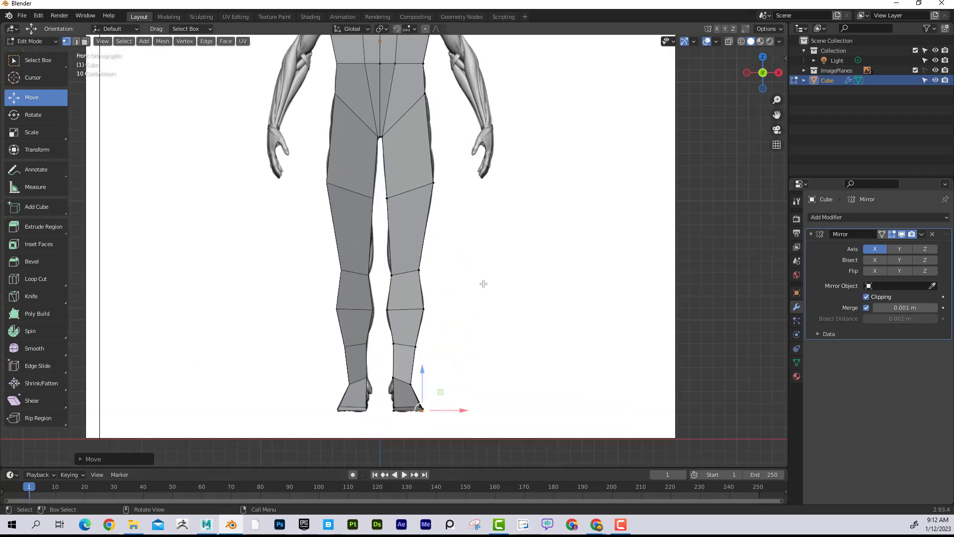
key(alt+z)
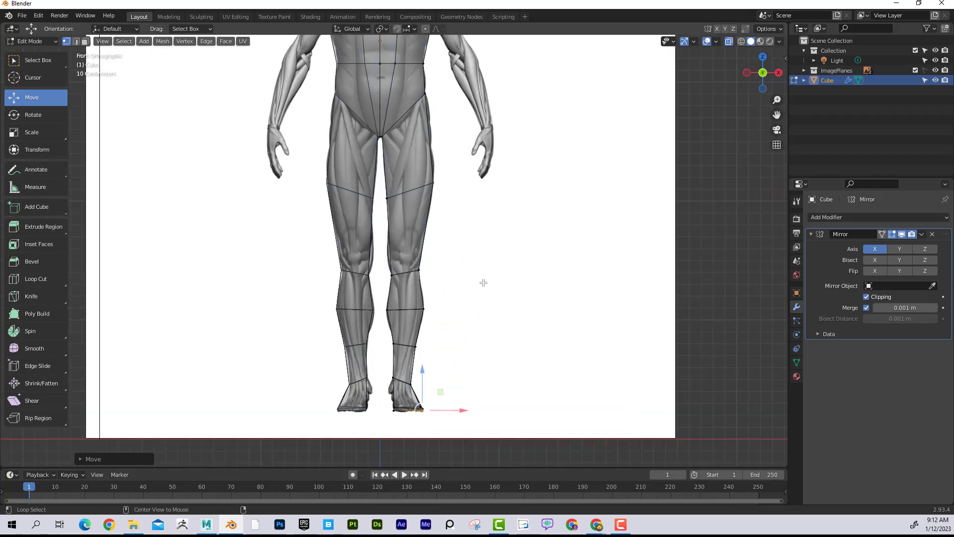
Step: Clear the vertex selection, turn off X-ray, and inspect the whole solid block-out in perspective
click(391, 379)
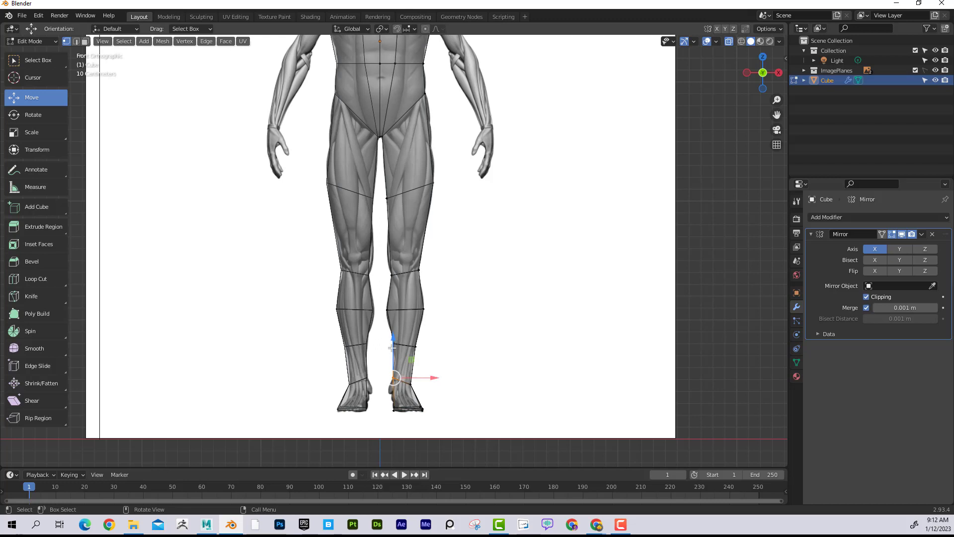
key(alt+s)
click(486, 323)
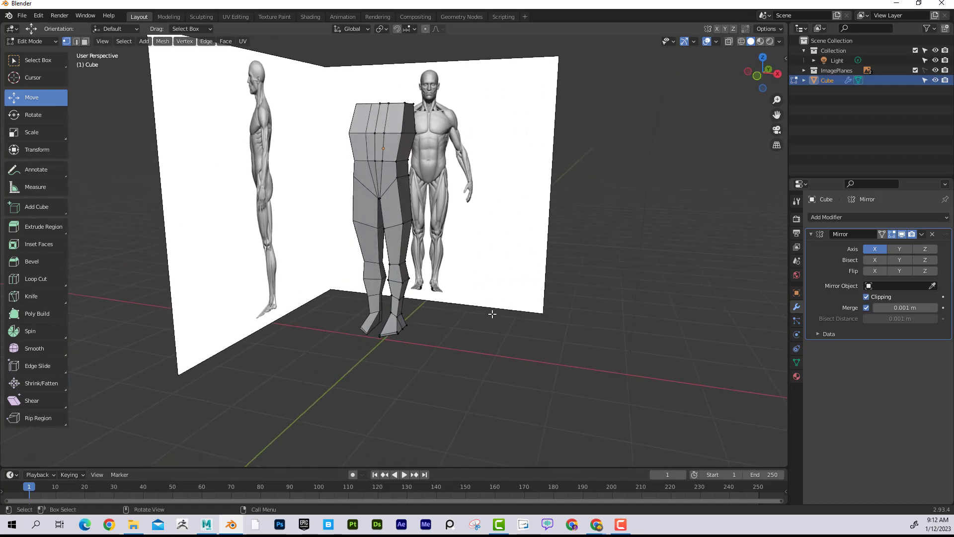
scroll(492, 315, up, 4)
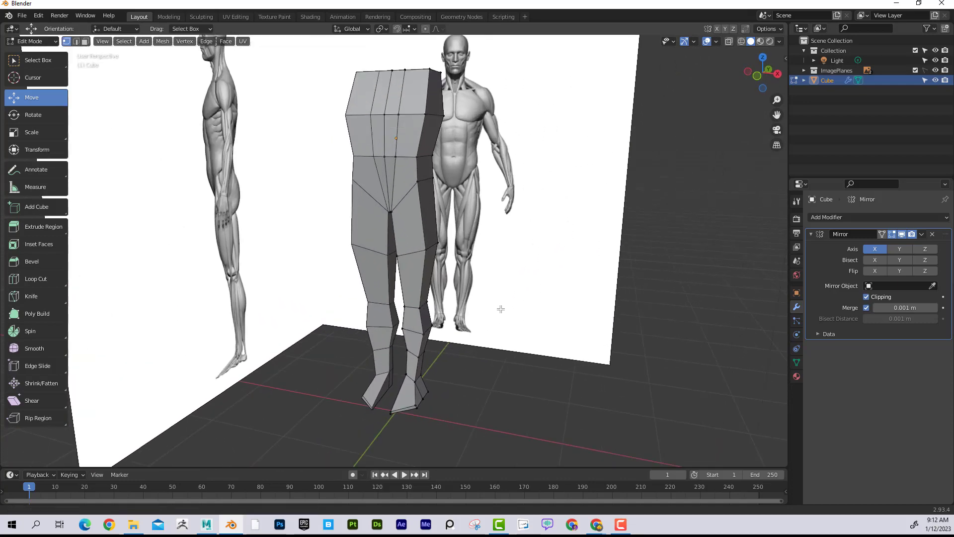